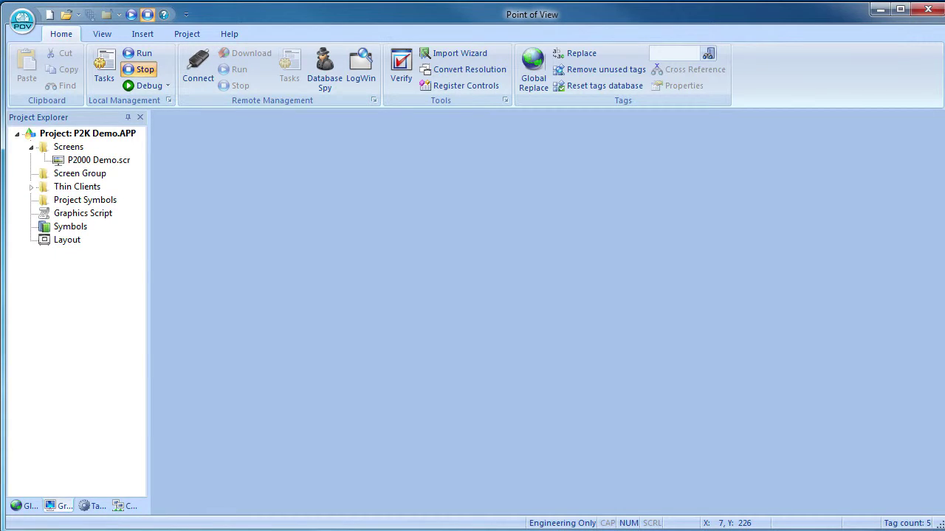
Step: Create a new Windows Lite project named P2000 in the C:\POV folder
left_click(22, 21)
left_click(46, 59)
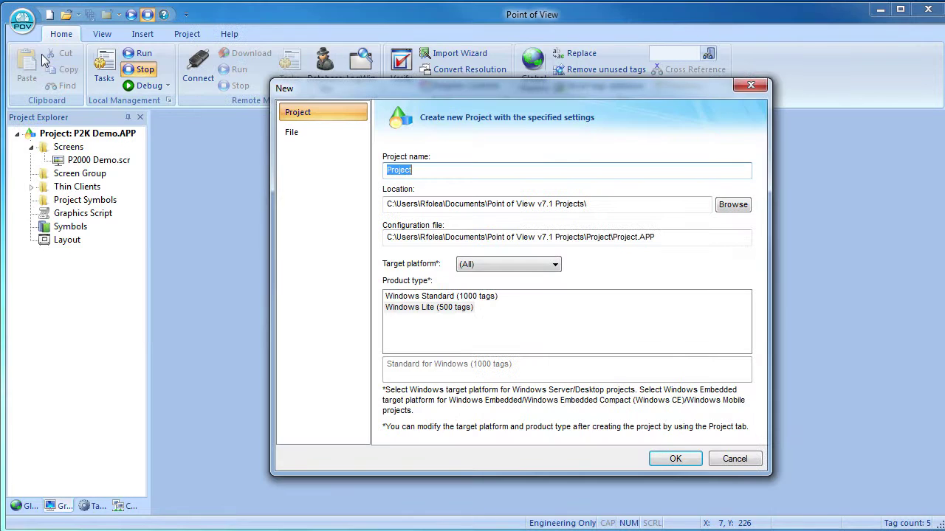
type("P2000")
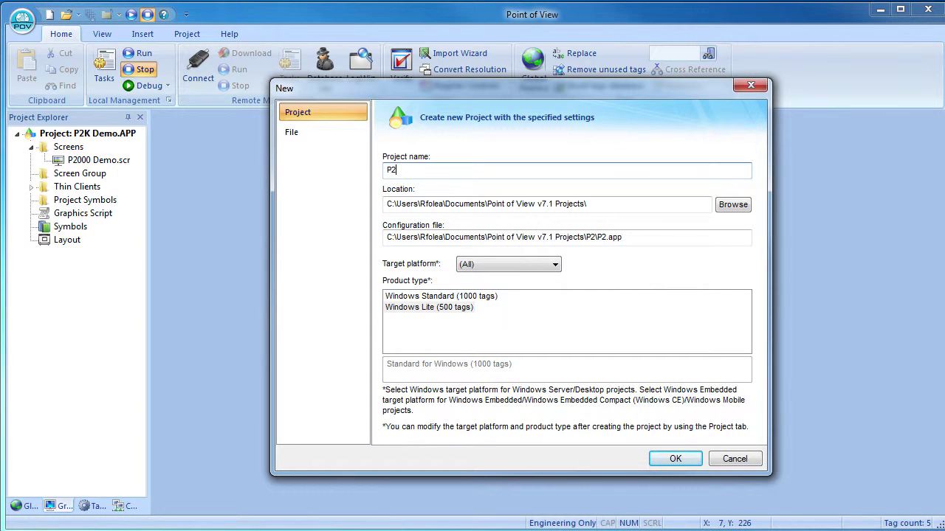
left_click(733, 204)
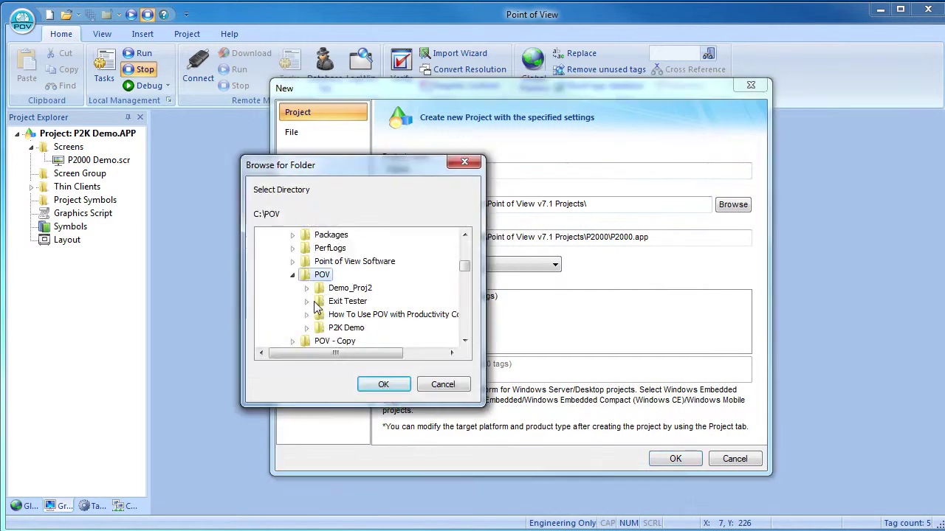
left_click(383, 385)
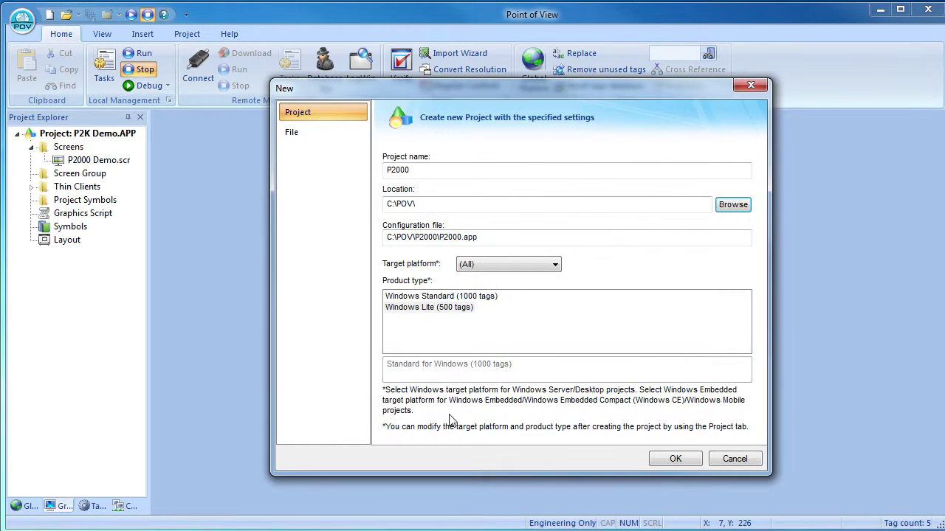
left_click(422, 308)
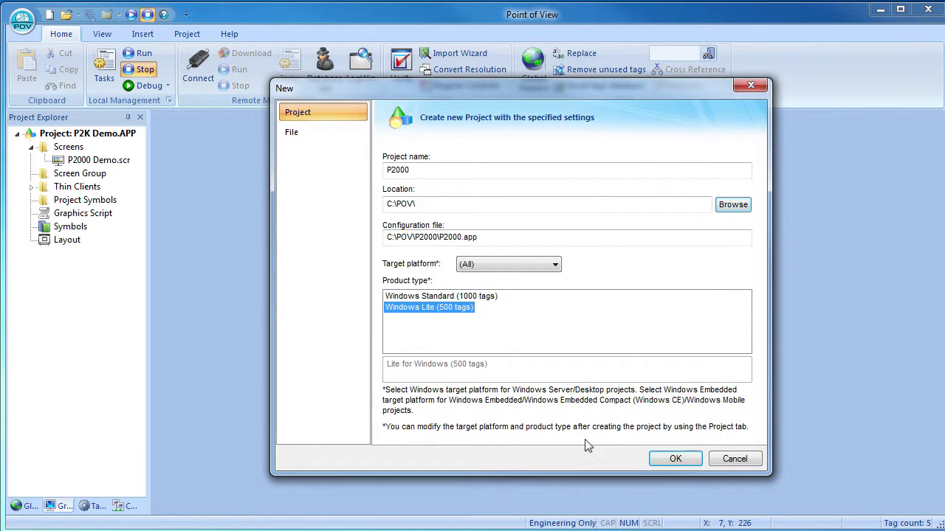
left_click(666, 459)
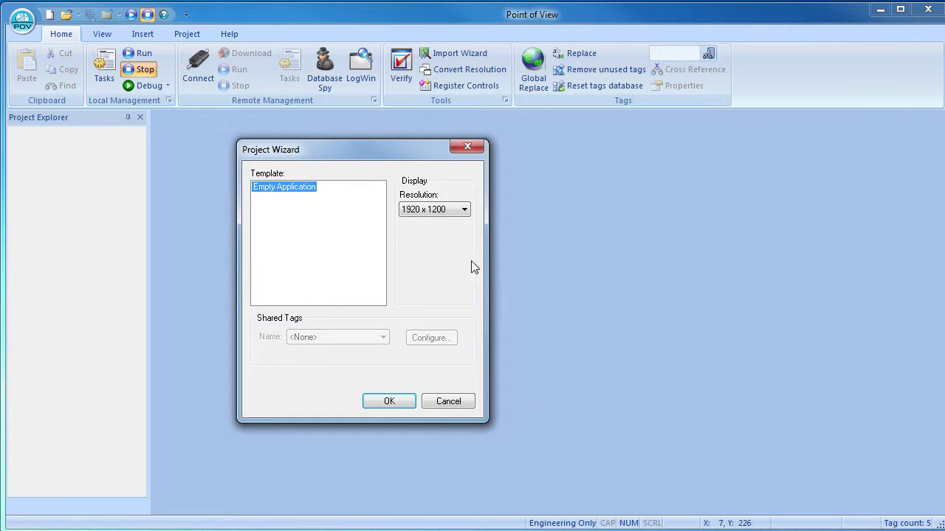
Step: Set the new project's screen resolution to 640 x 480 and finish
left_click(464, 209)
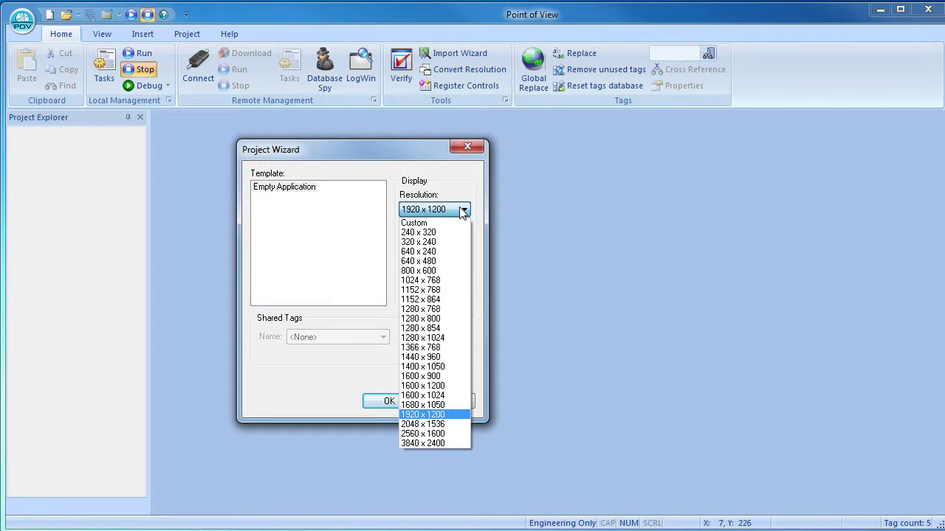
left_click(425, 263)
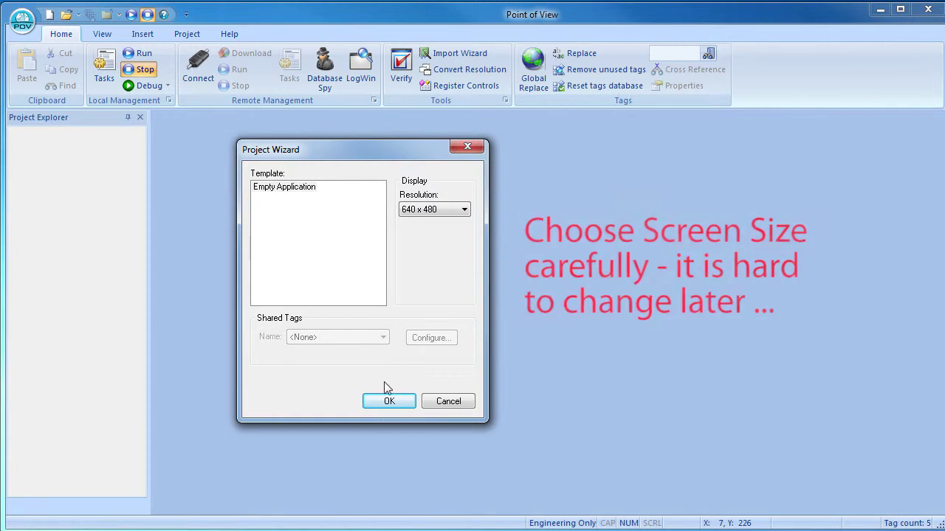
left_click(389, 402)
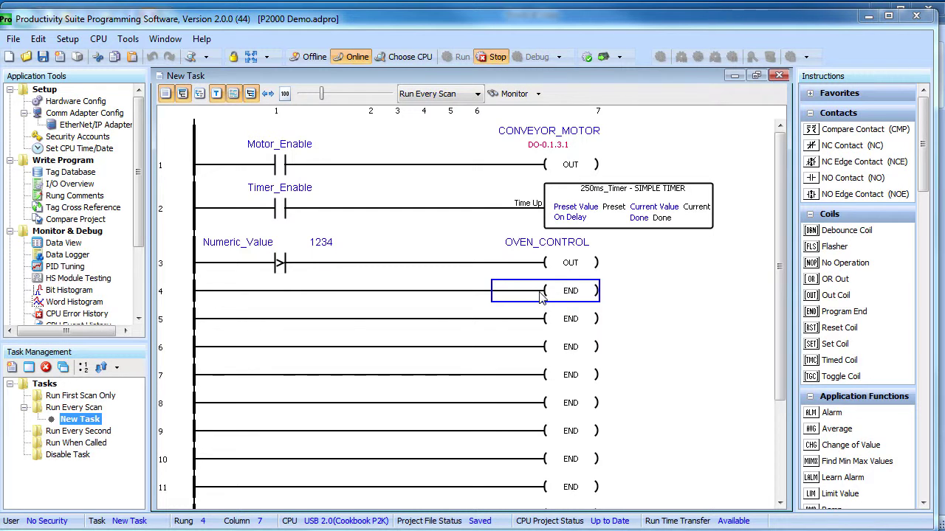
left_click(543, 146)
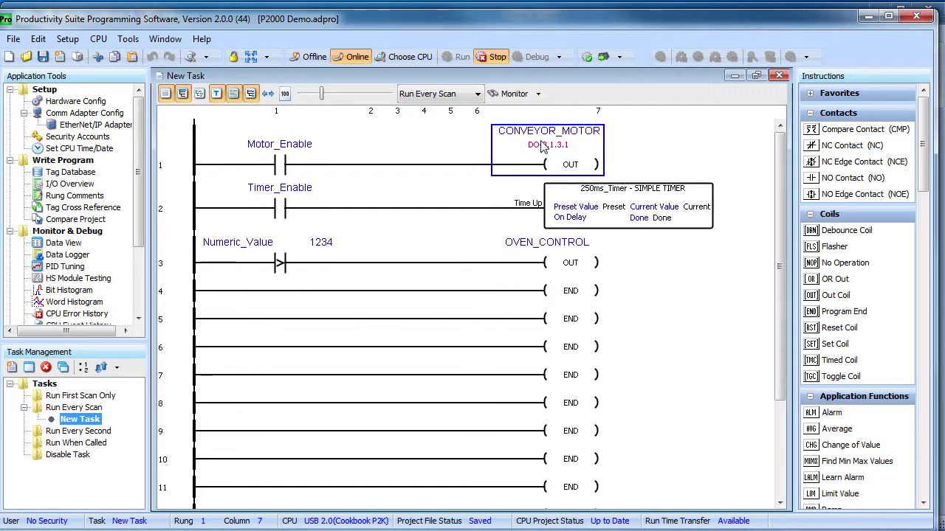
left_click(285, 162)
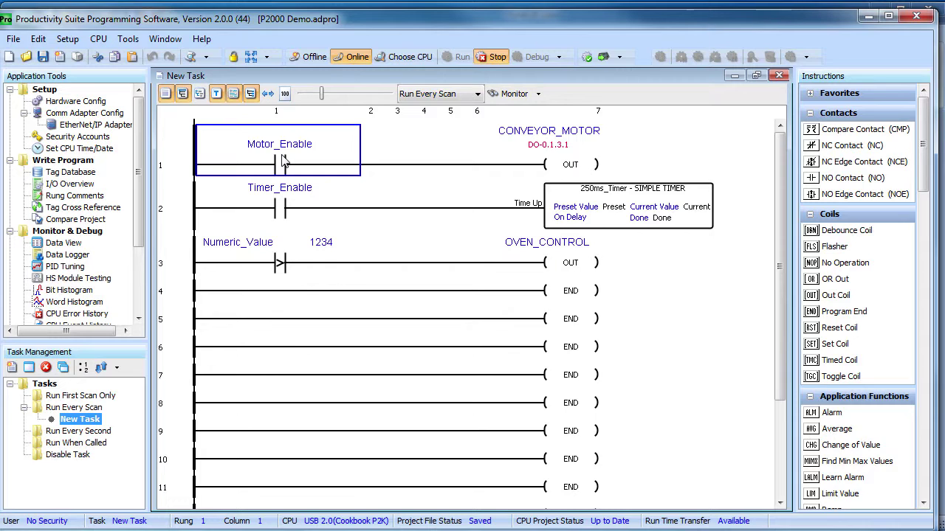
left_click(290, 267)
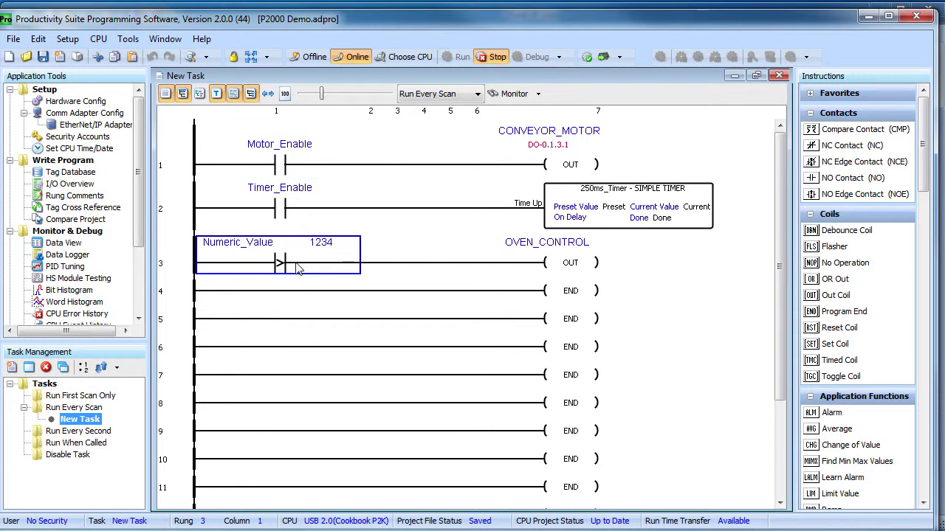
left_click(562, 271)
left_click(611, 221)
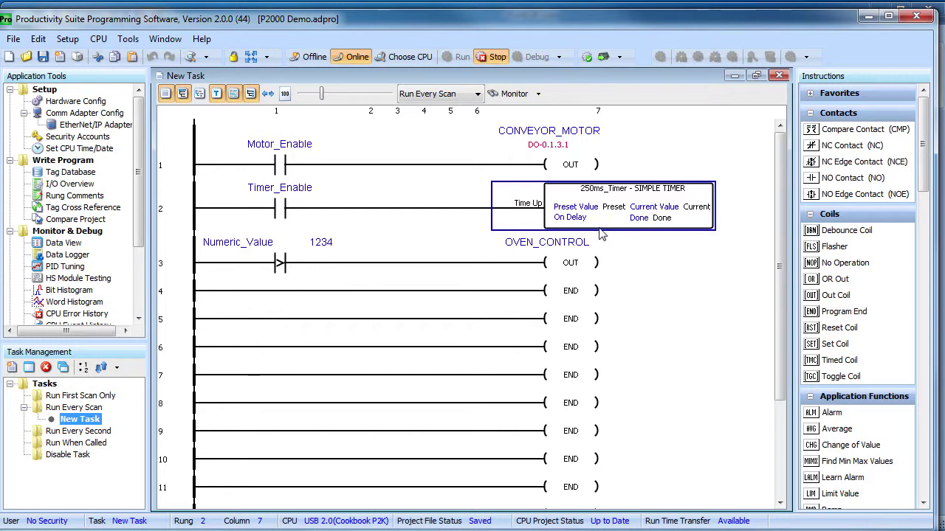
left_click(579, 269)
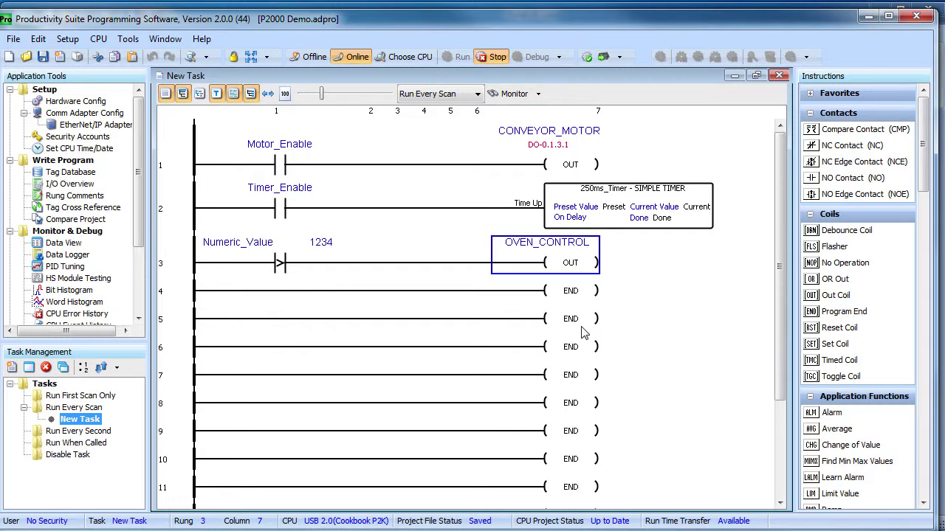
Step: Open the tag database export from the File menu with Include I/O Tags ticked
left_click(14, 40)
mouse_move(738, 159)
left_click(803, 160)
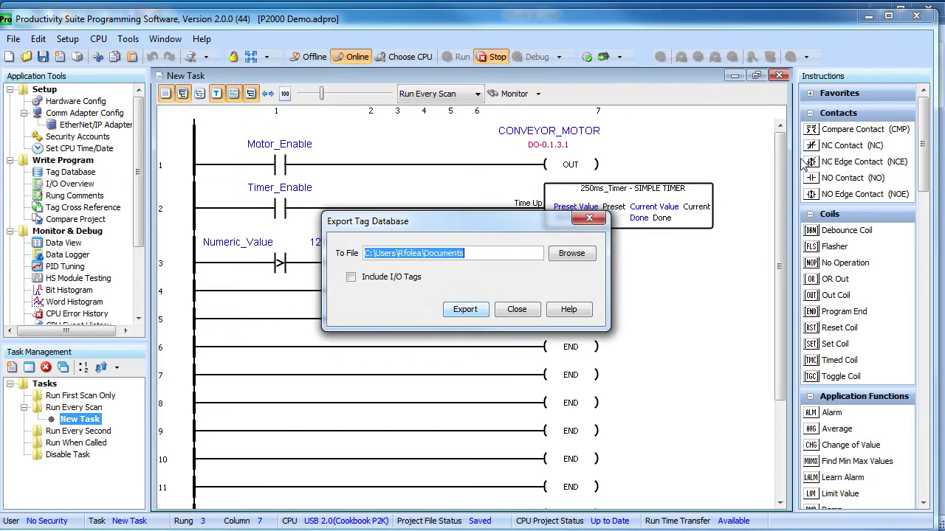
left_click(350, 278)
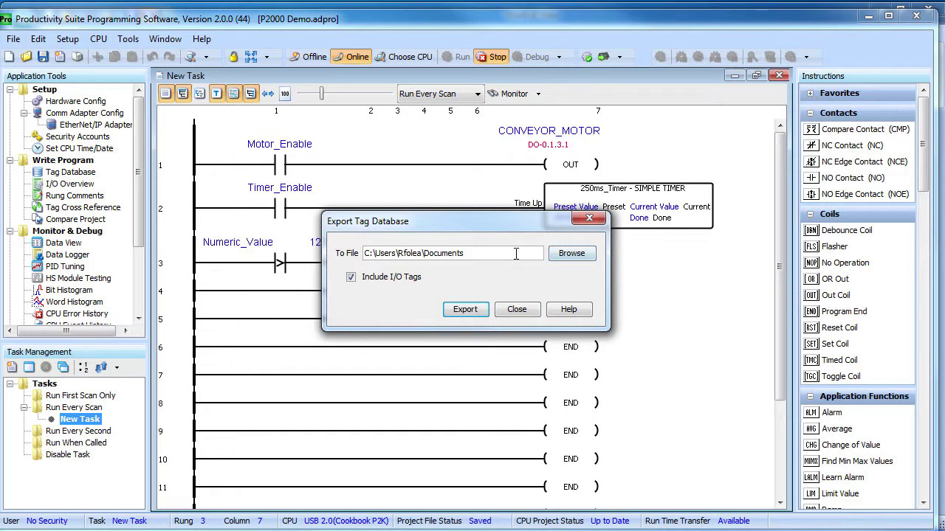
Step: Export the tag database under the file name 'P2000 Tags' into C:\POV\P2000
left_click_drag(516, 253, 373, 253)
type("POV")
left_click(572, 253)
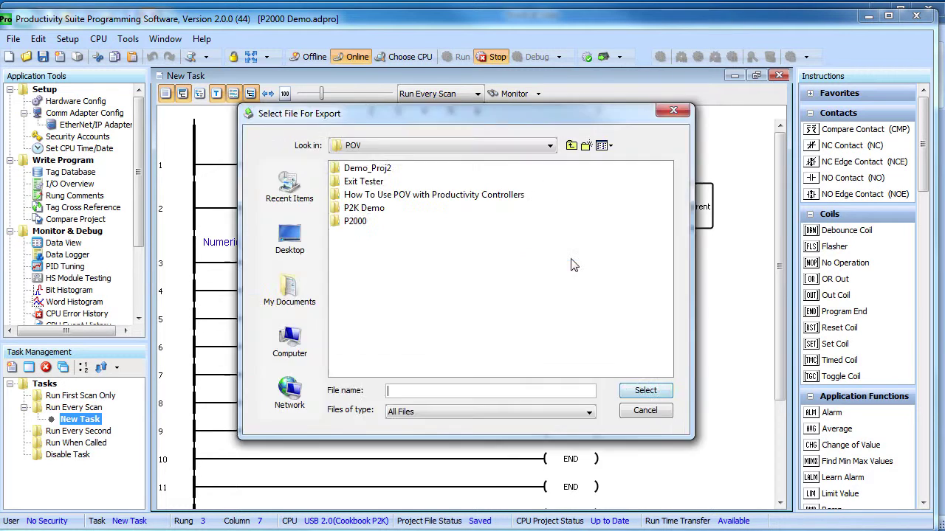
double_click(355, 221)
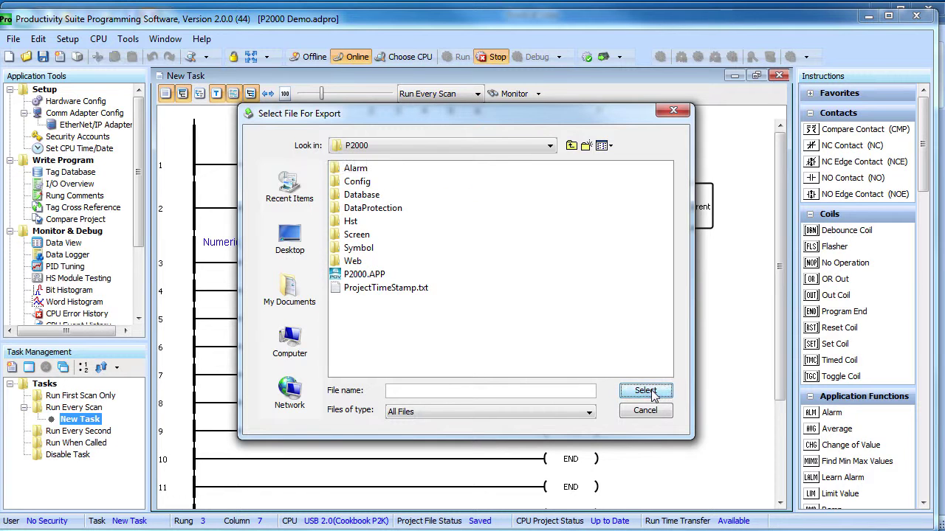
left_click(577, 391)
type("P2")
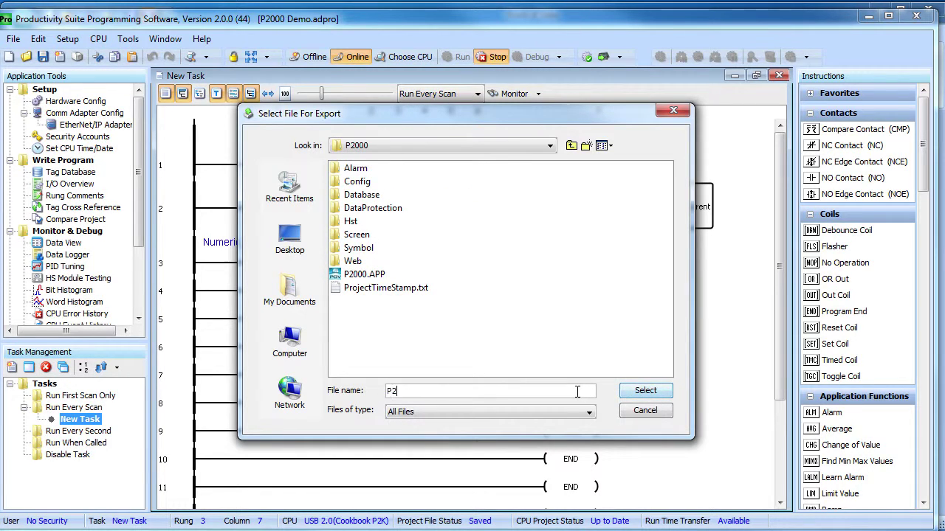
type("000 Tags")
left_click(646, 393)
left_click(466, 310)
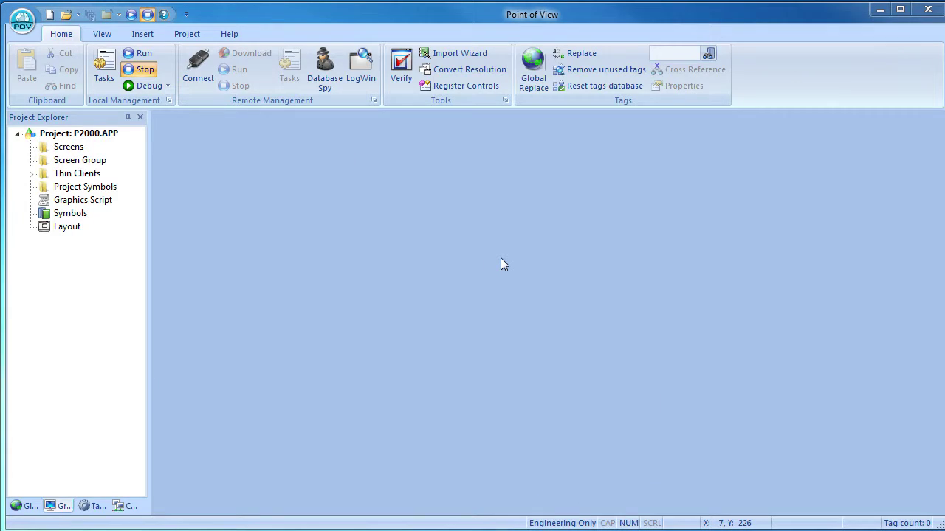
Step: In Communication settings, add an AutomationDirect PAC 3000 tag integration source named P2000
left_click(185, 35)
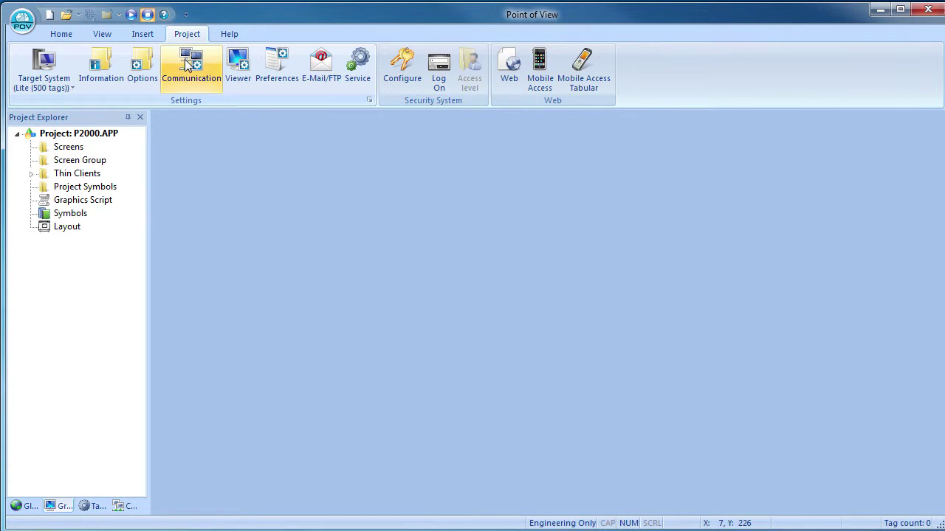
left_click(187, 65)
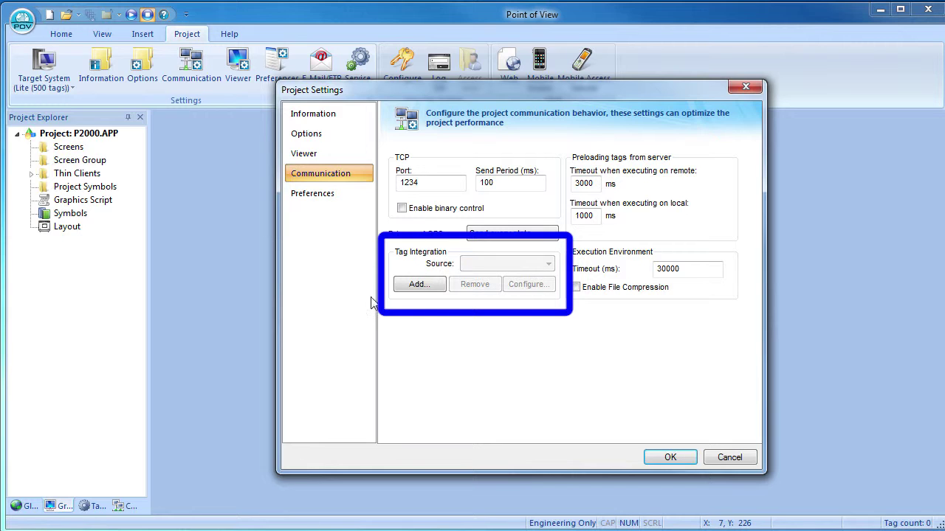
left_click(420, 284)
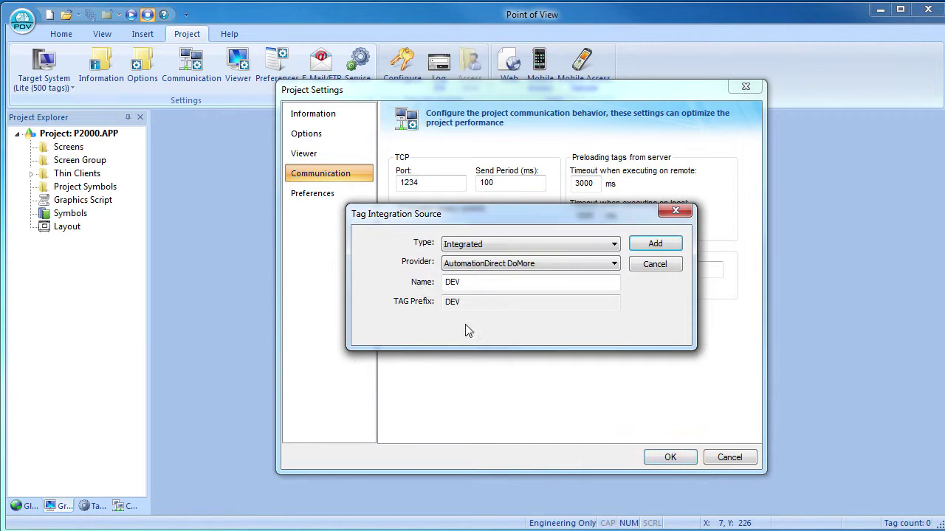
left_click(619, 265)
left_click(563, 287)
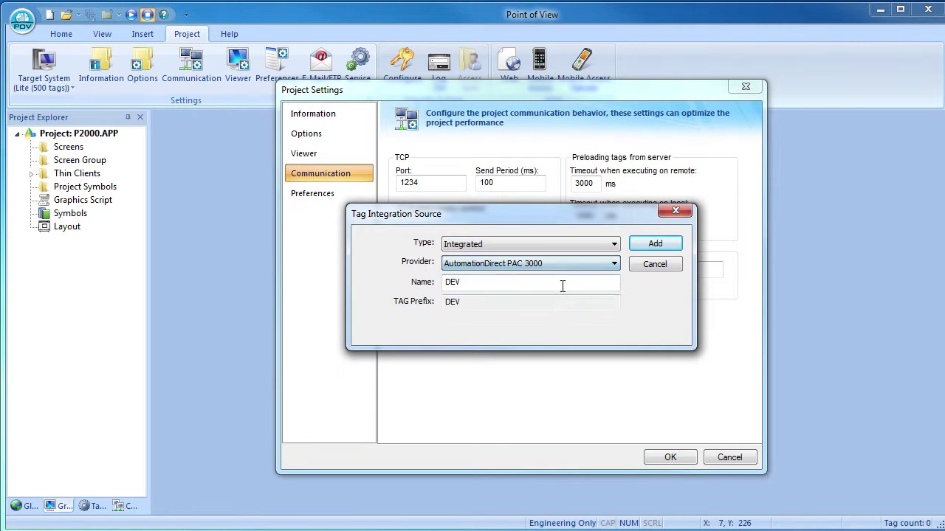
left_click_drag(552, 287, 436, 280)
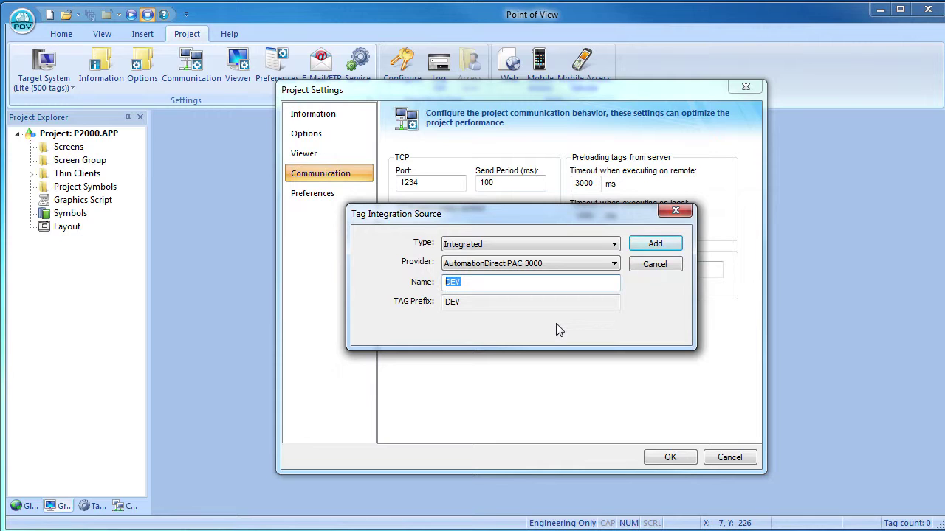
type("P2000")
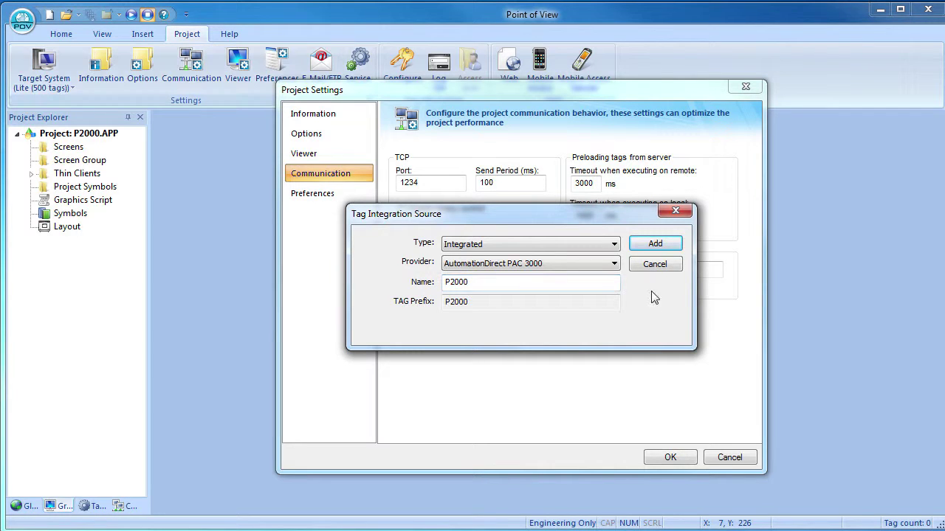
Step: Give the P2000 source address 172.31.51.50 and tag file P2000 Tags_basic.csv, then confirm
left_click(655, 244)
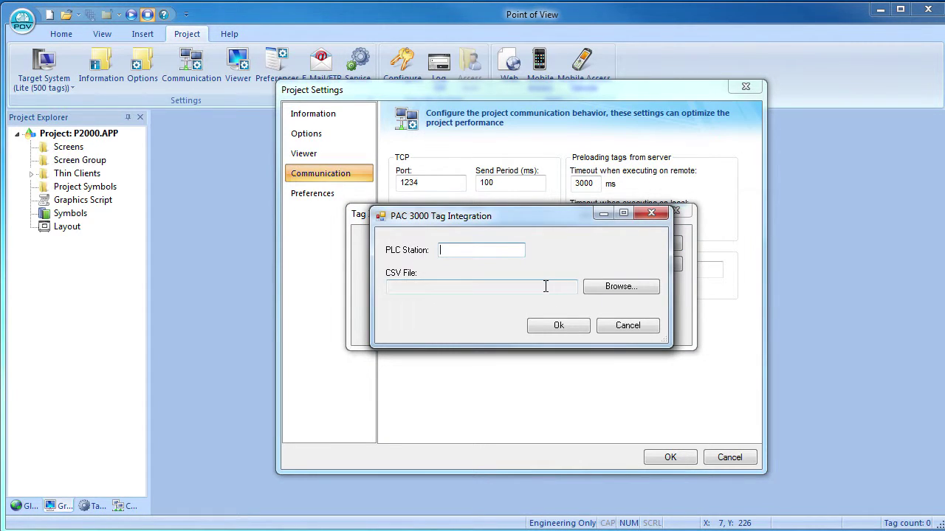
type("172.31.51.50")
left_click(622, 288)
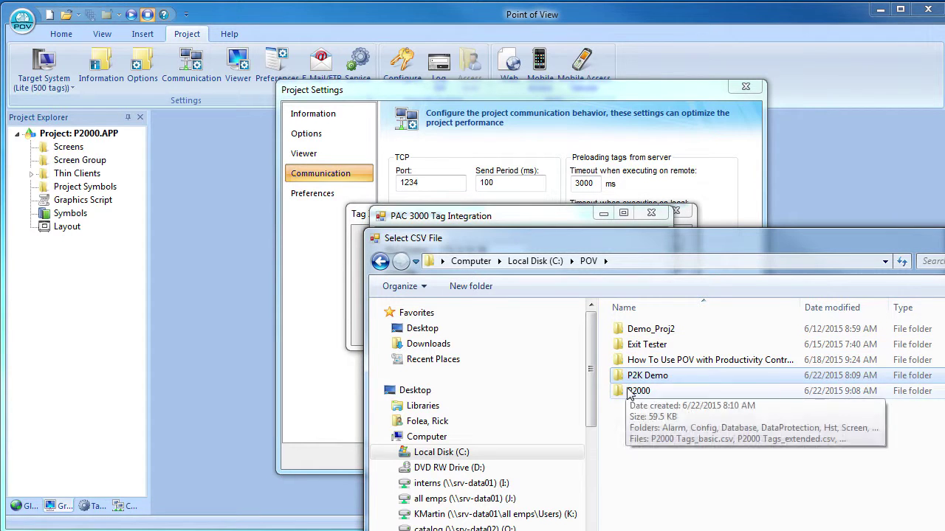
double_click(629, 393)
double_click(640, 454)
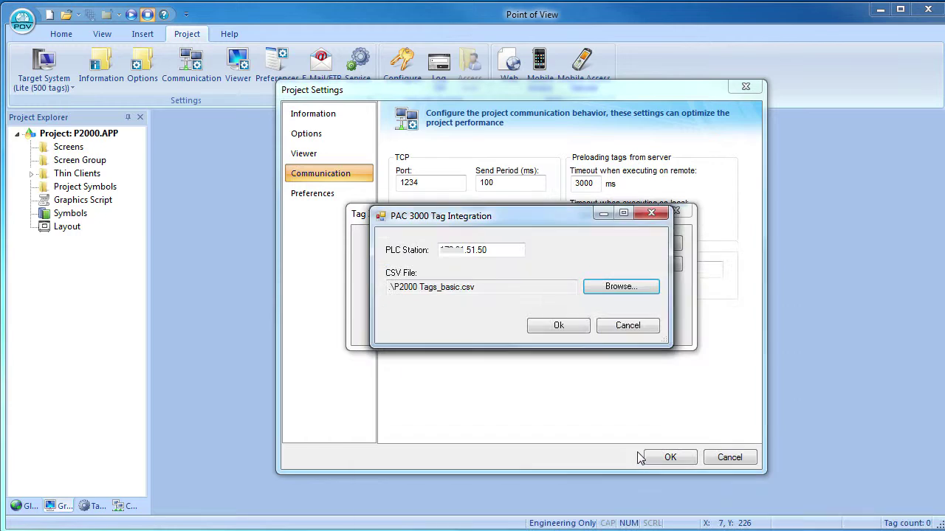
left_click(555, 327)
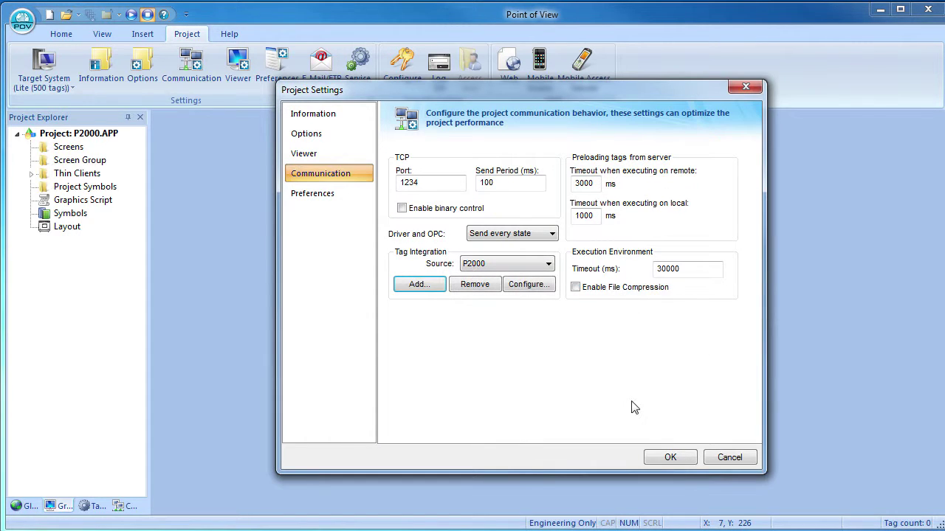
left_click(666, 457)
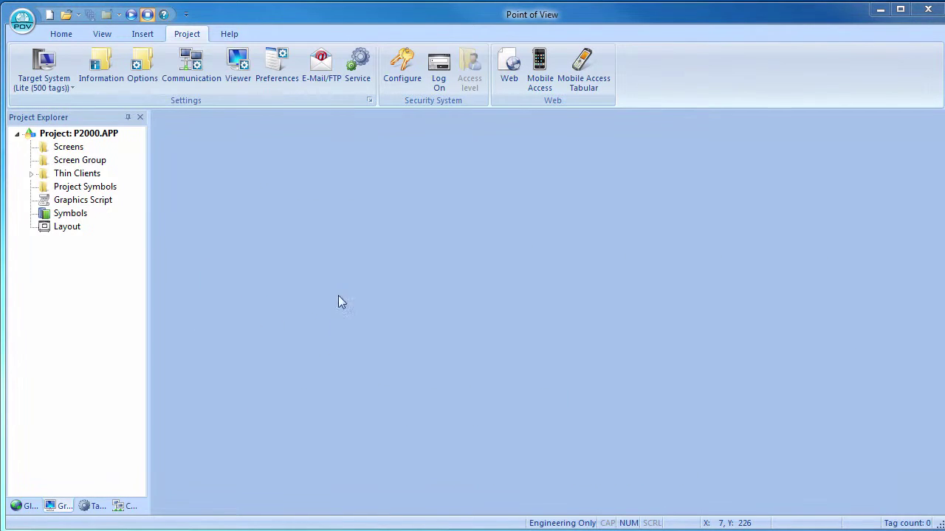
Step: Show the context menu for Screens in the Project Explorer
right_click(68, 148)
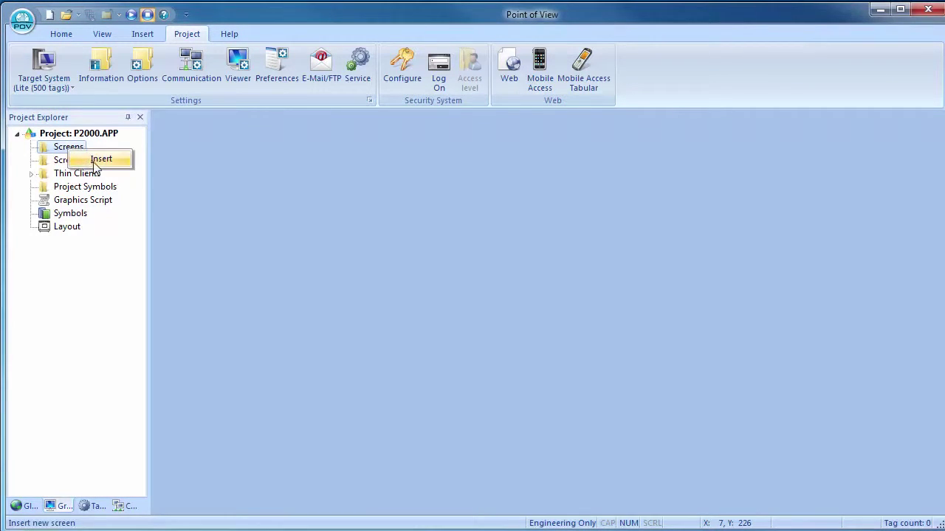
Step: Insert a new screen with the description 'demo'
left_click(94, 159)
type("demo")
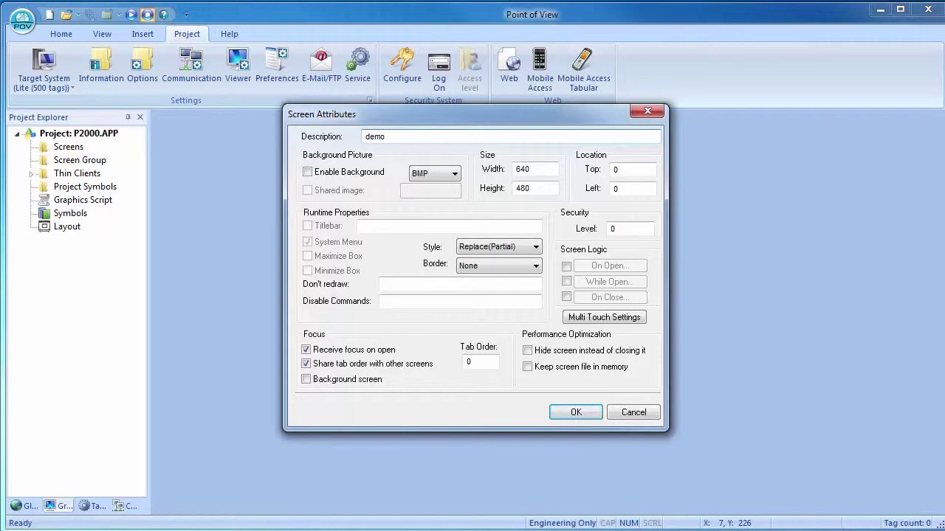
left_click(580, 415)
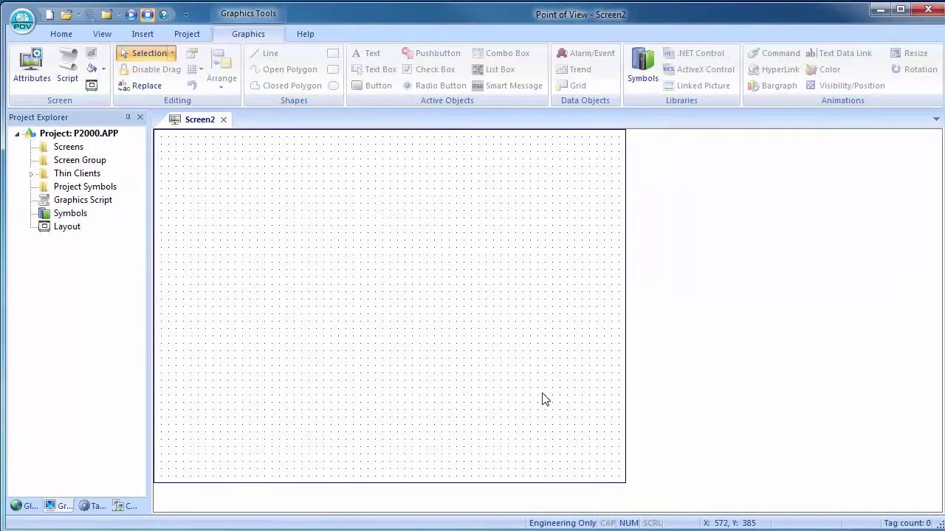
Step: Place the Toggle_OnOff_red switch from System Symbols > Switches onto Screen2
double_click(45, 214)
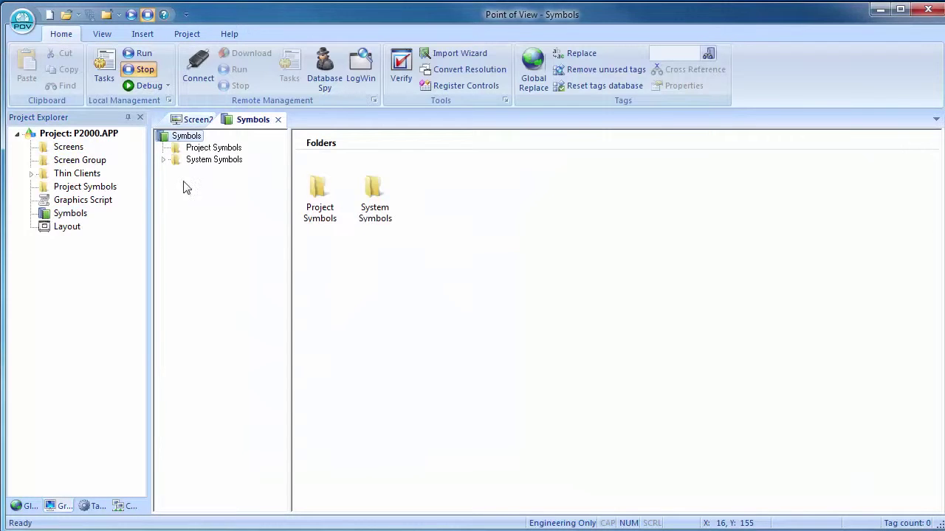
double_click(203, 160)
left_click(207, 351)
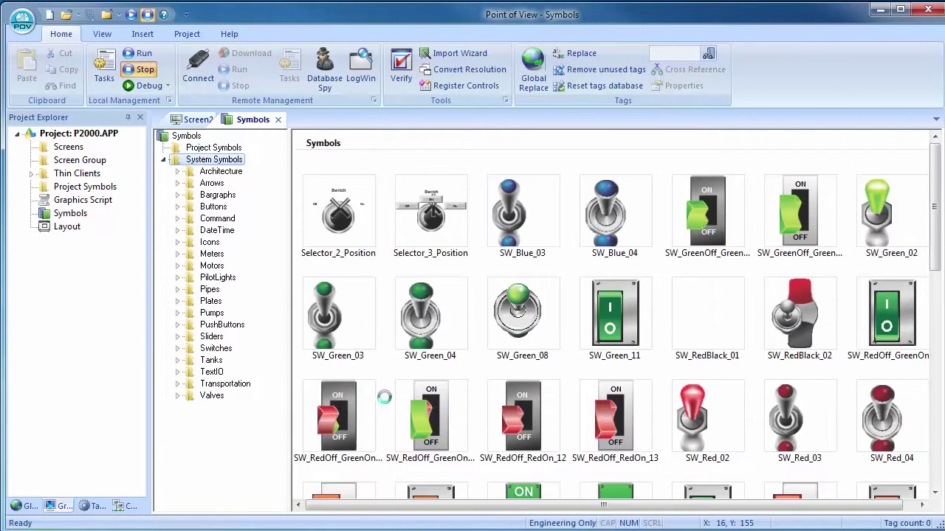
left_click_drag(934, 234, 934, 398)
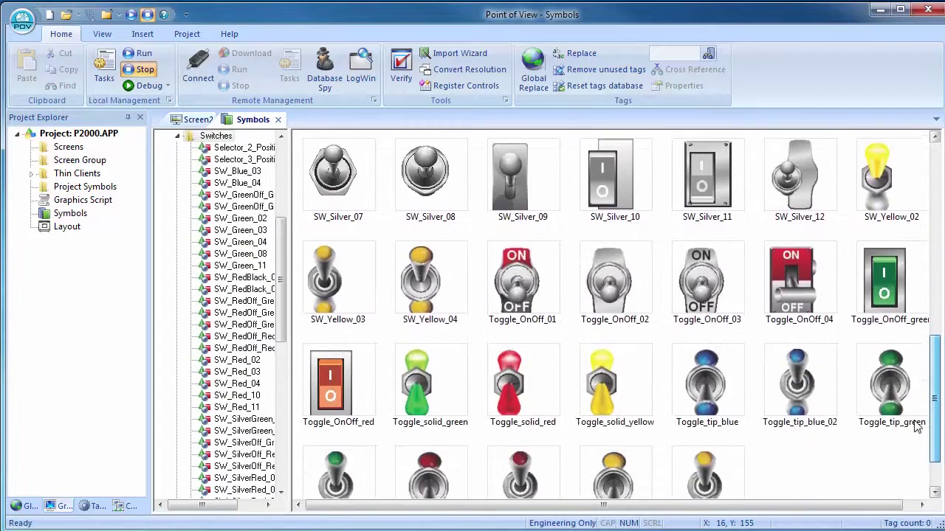
double_click(522, 293)
left_click(225, 195)
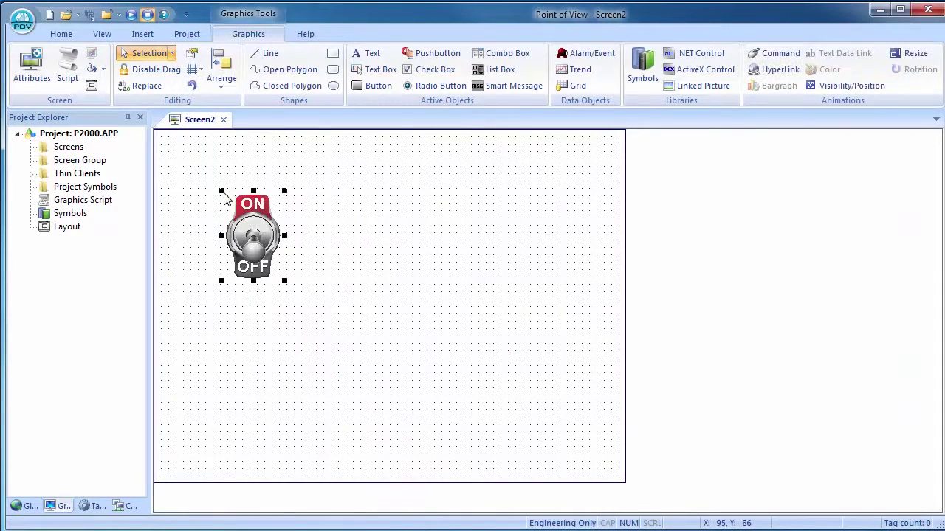
Step: Set the toggle switch's TagCmd to P2000.Motor_Enable from the tag browser
double_click(273, 247)
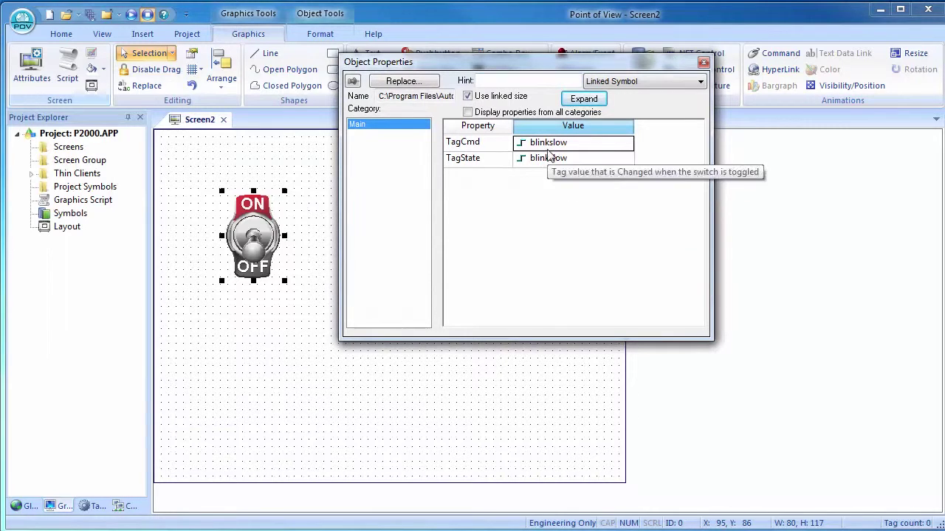
mouse_move(541, 149)
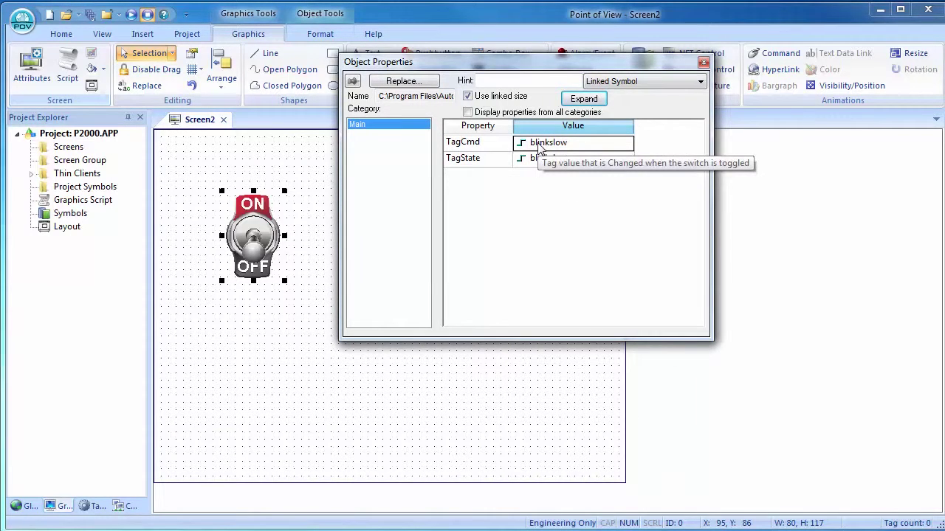
left_click(540, 144)
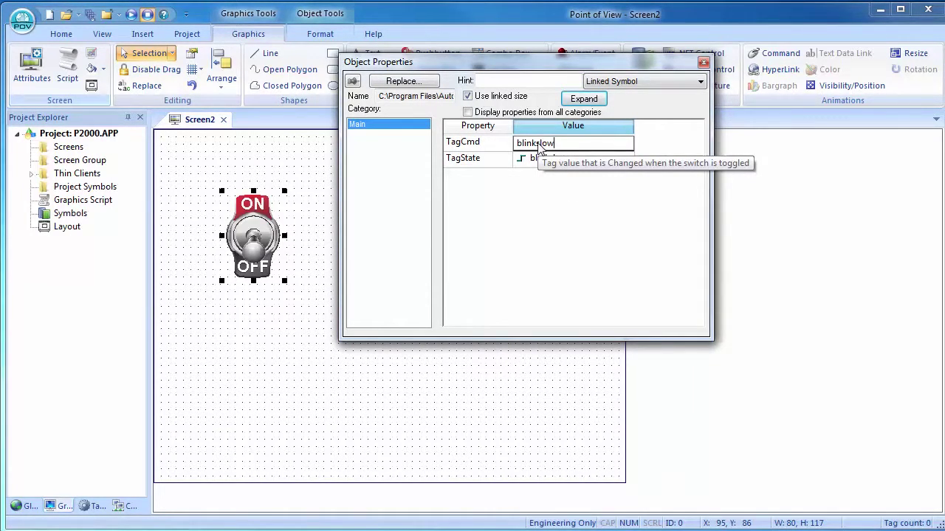
key("Return")
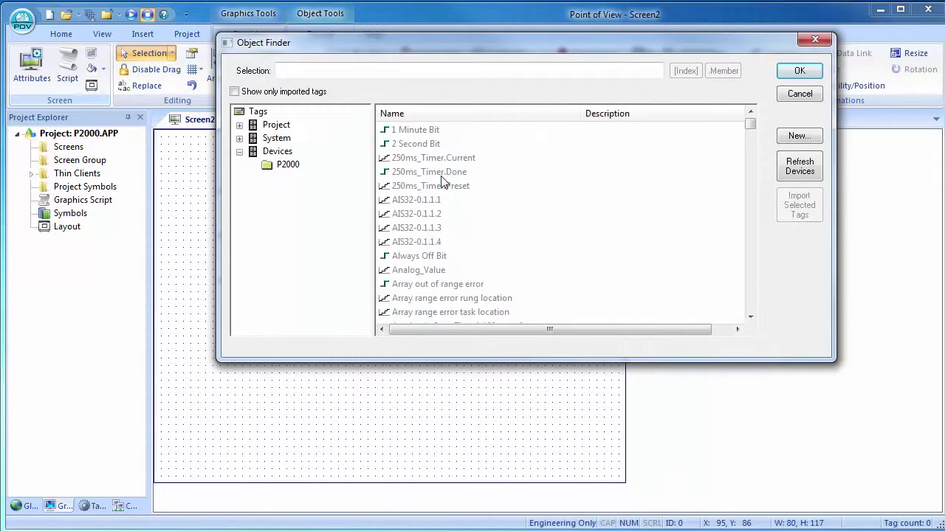
left_click(239, 152)
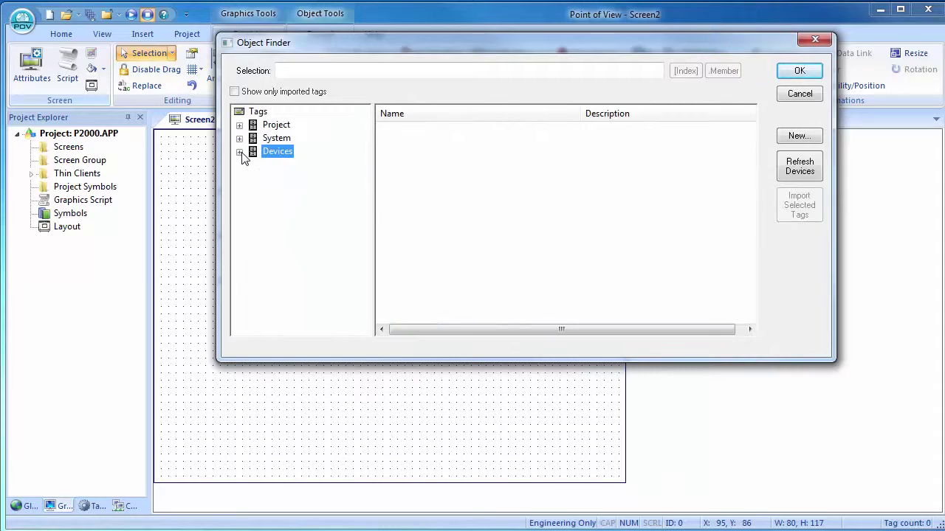
left_click(239, 152)
left_click(282, 166)
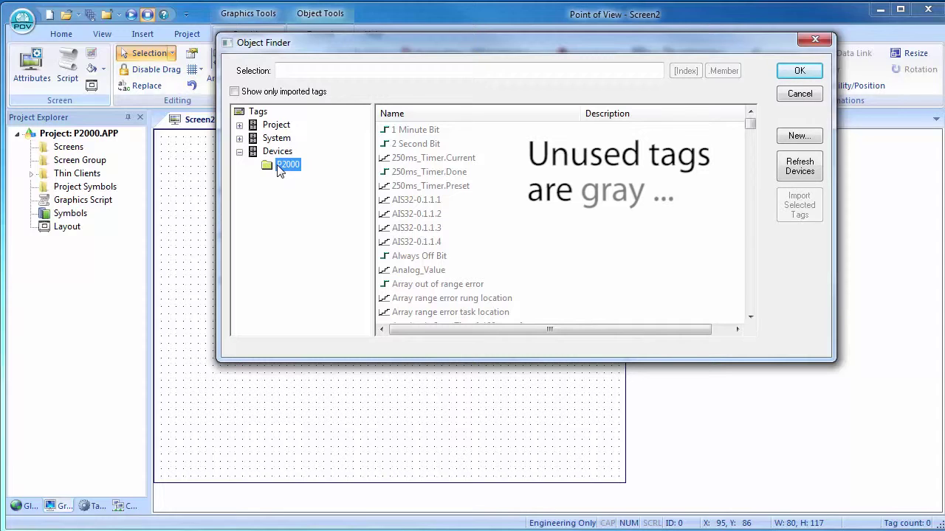
left_click(346, 72)
type("Motor")
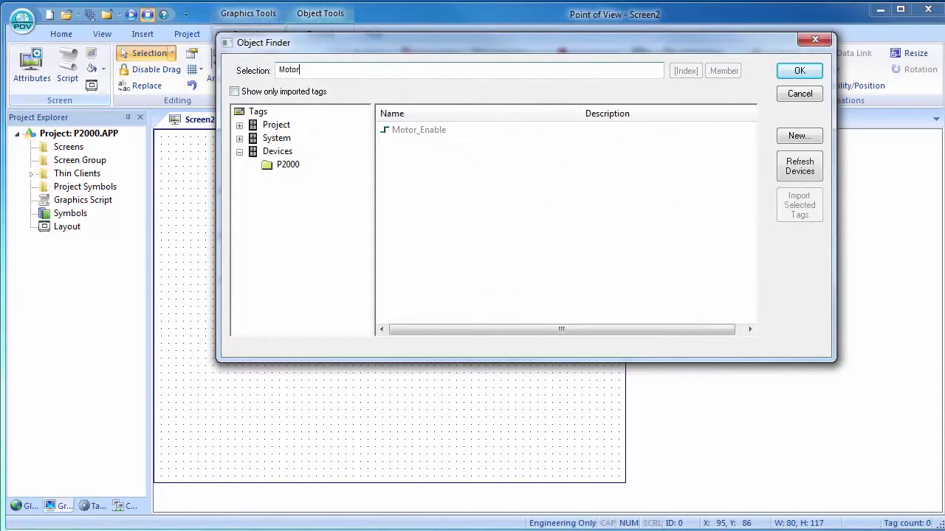
double_click(414, 131)
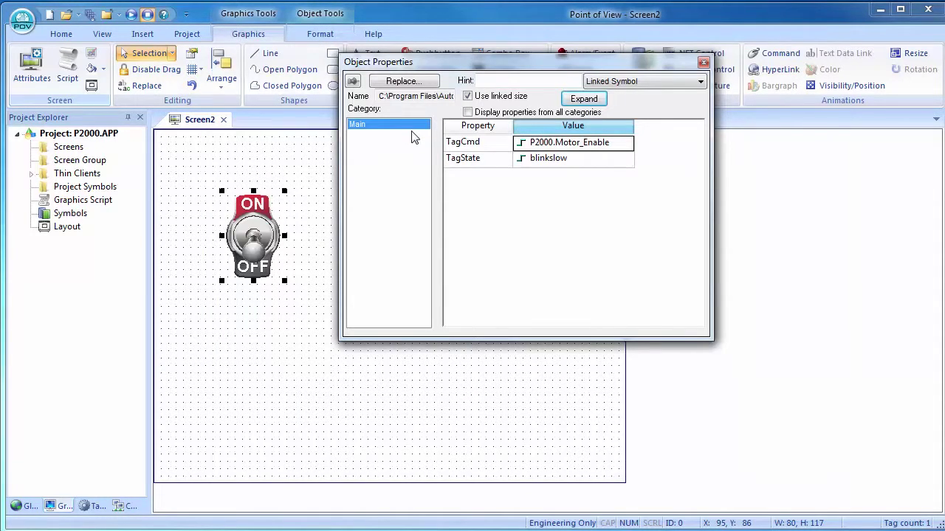
Step: Copy P2000.Motor_Enable into TagState and close the object properties
left_click(586, 143)
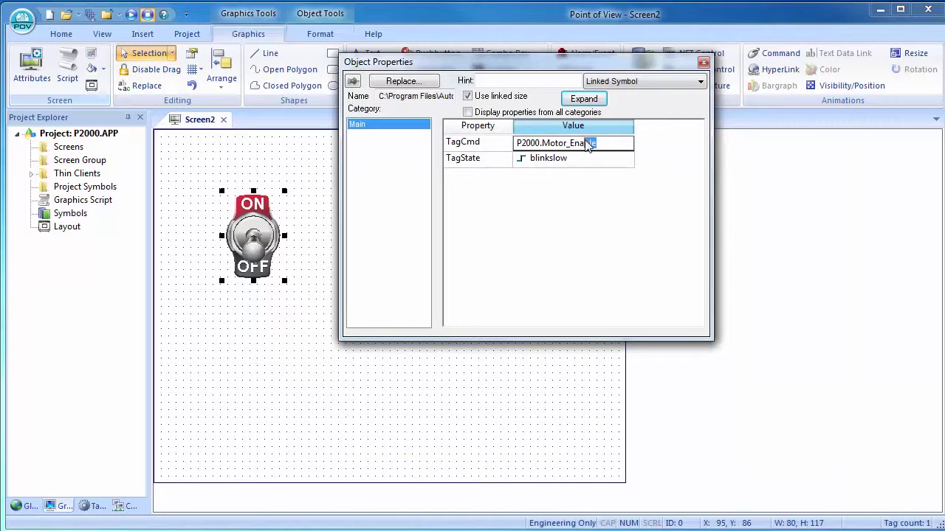
left_click(558, 162)
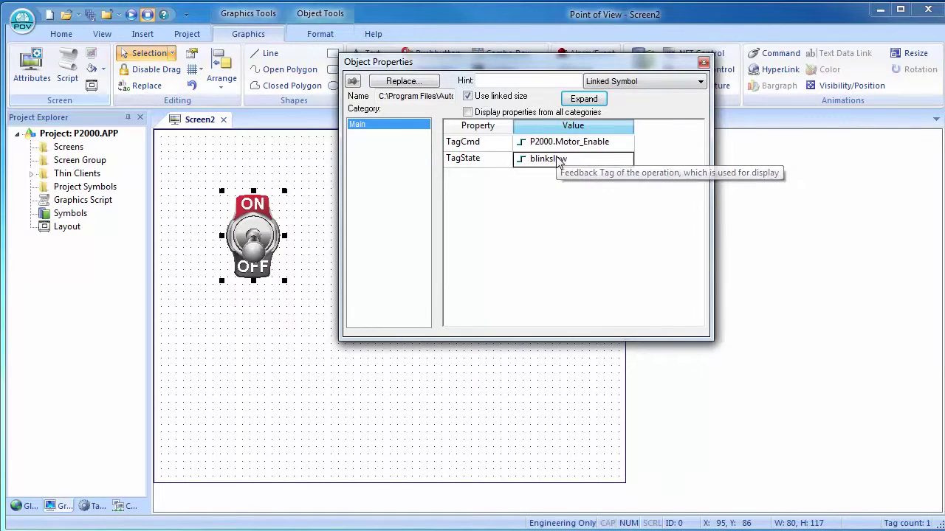
type("P2000.Motor_Enable")
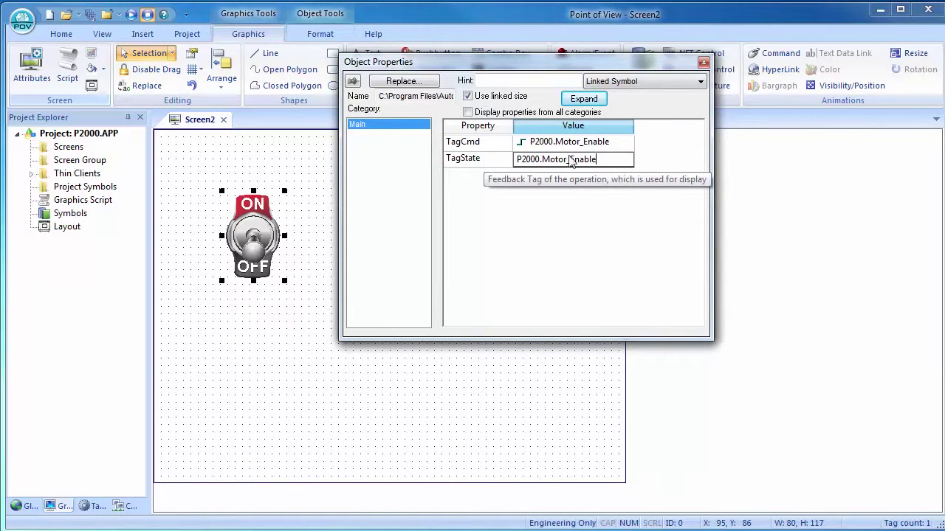
left_click(702, 63)
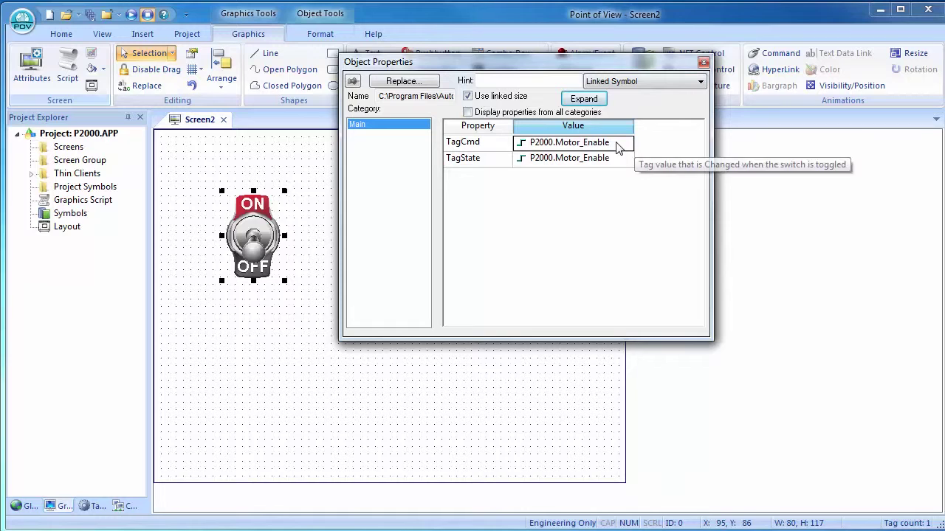
left_click(703, 63)
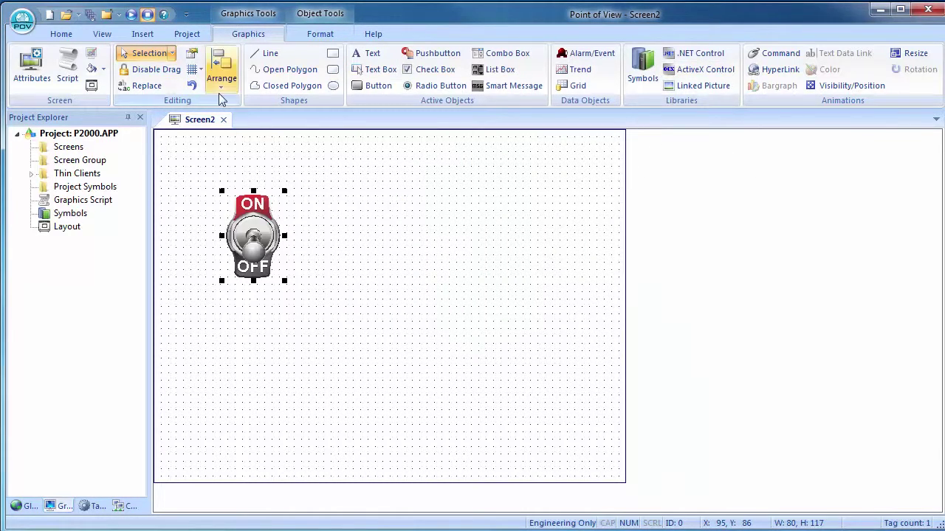
Step: Enable title bar, minimize/maximize/close boxes and resize border, disable Start Maximized, then save Screen2
left_click(187, 34)
left_click(236, 67)
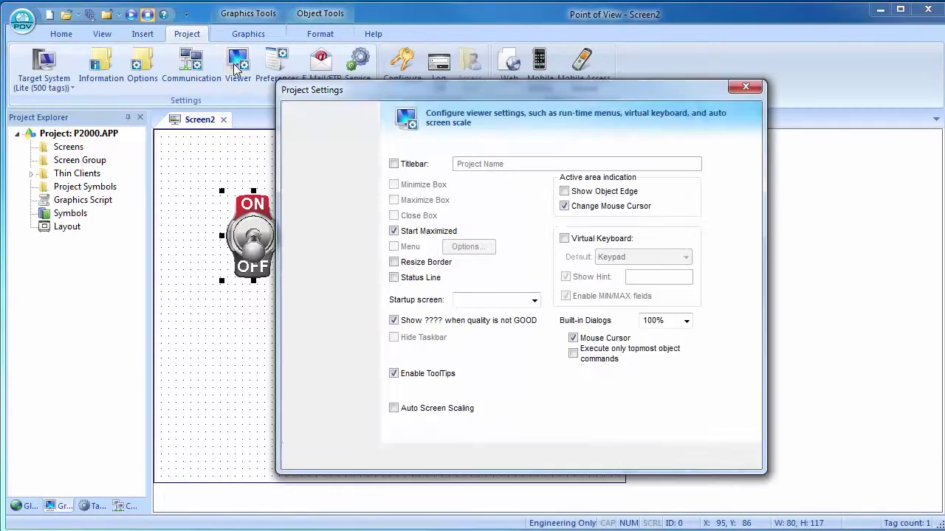
left_click(393, 164)
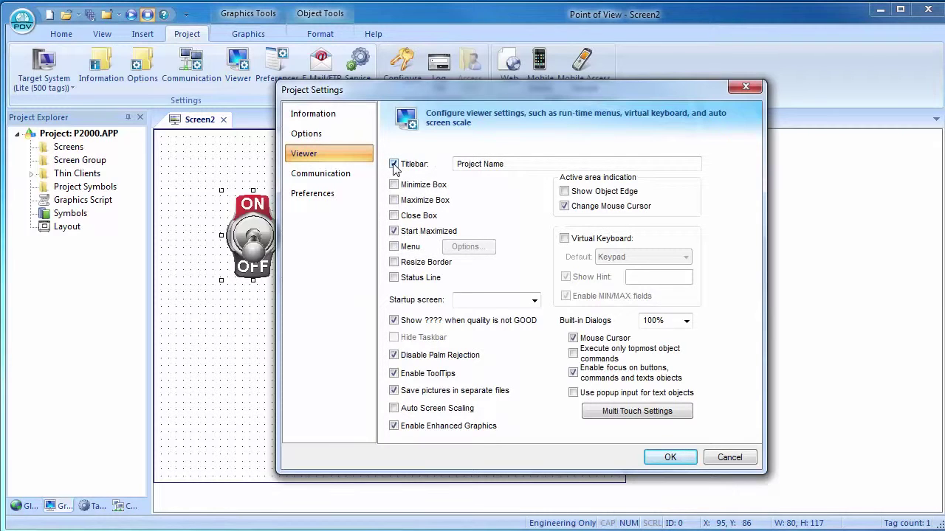
left_click(394, 185)
left_click(393, 200)
left_click(394, 215)
left_click(393, 232)
left_click(393, 262)
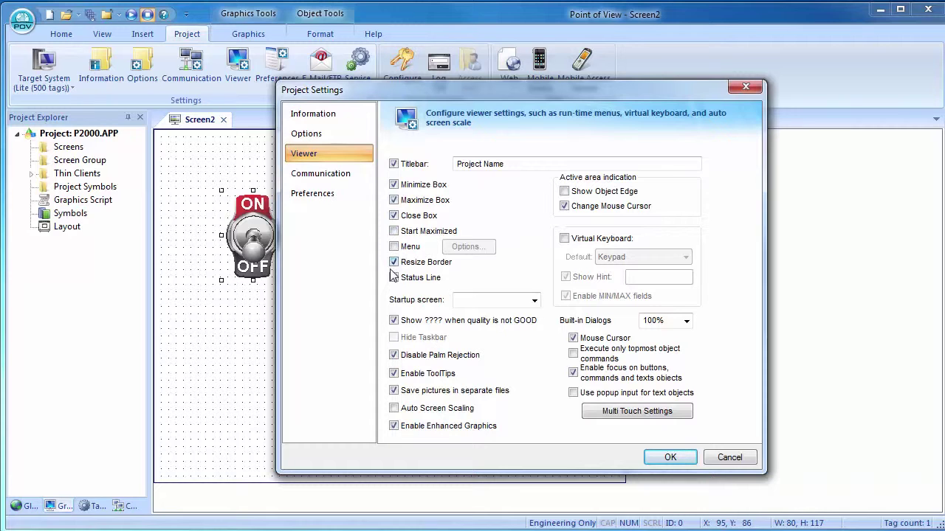
left_click(669, 458)
right_click(204, 122)
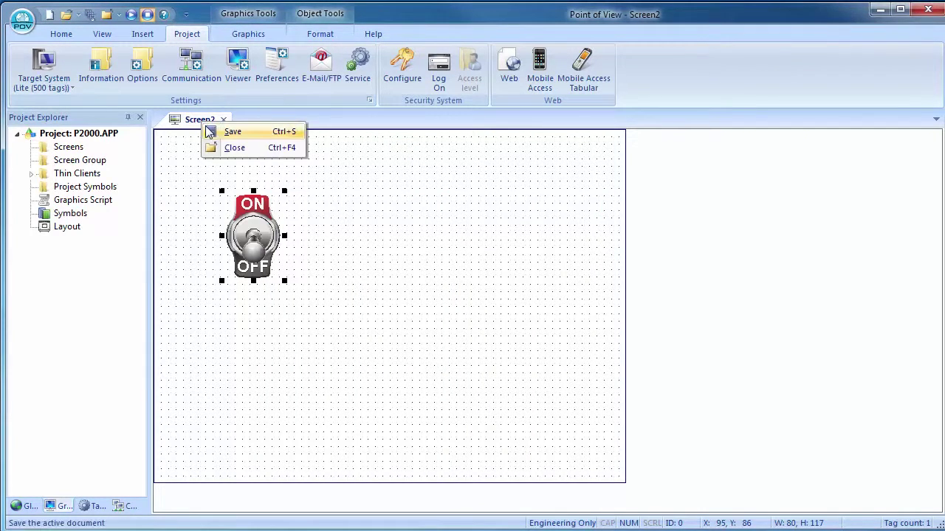
left_click(211, 132)
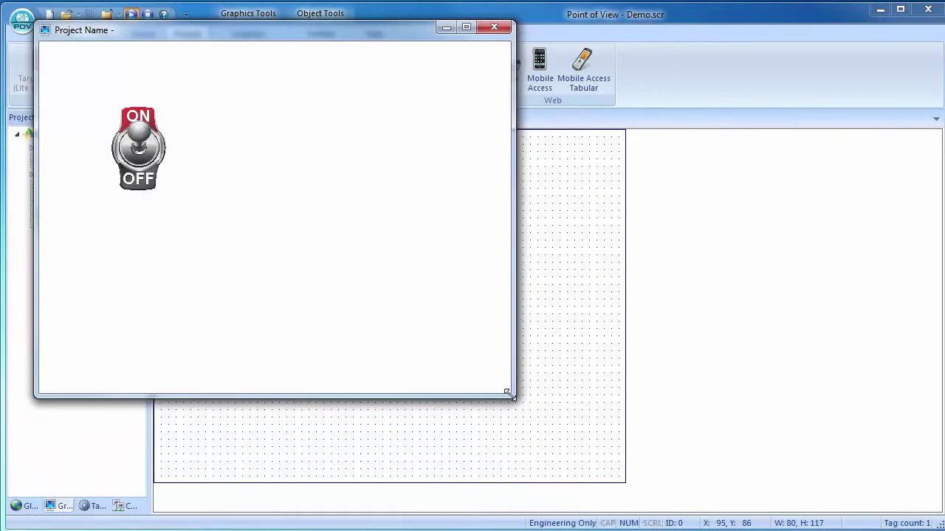
Step: Flip the runtime toggle switch off and on twice to test output 1
left_click(142, 158)
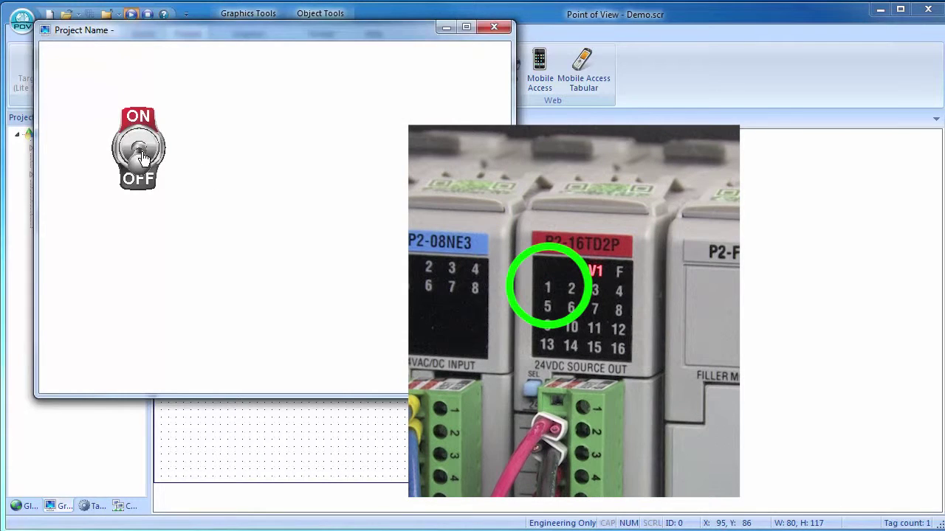
left_click(142, 159)
left_click(142, 159)
left_click(142, 159)
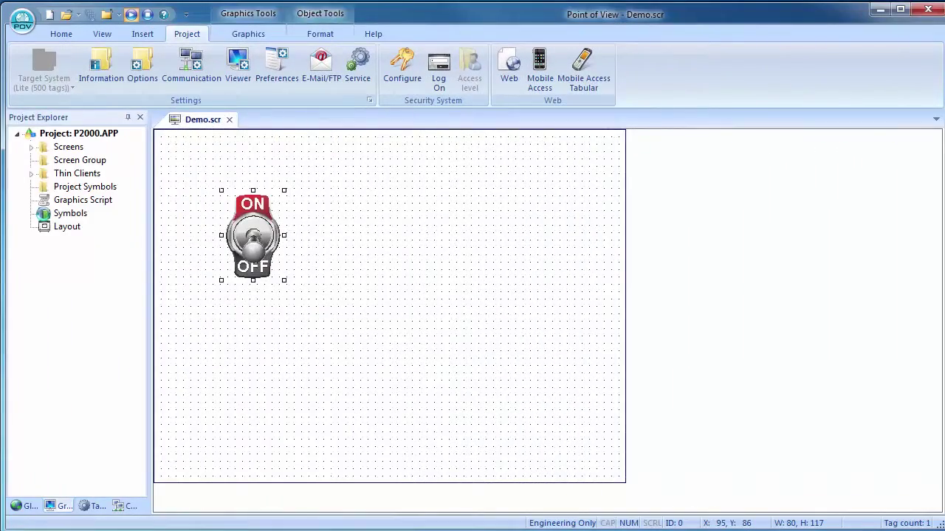
Step: Place the round red-dot push button from the PushButtons symbols right of the switch
double_click(70, 213)
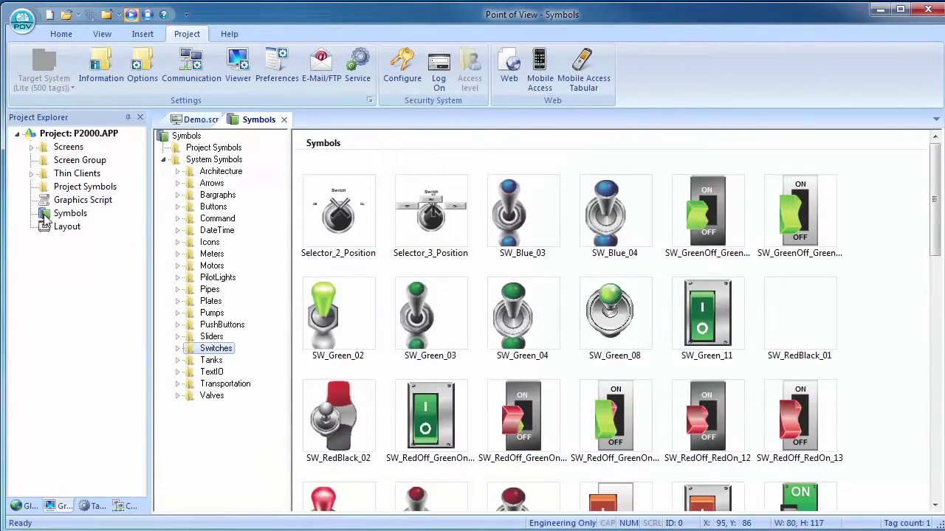
left_click(211, 325)
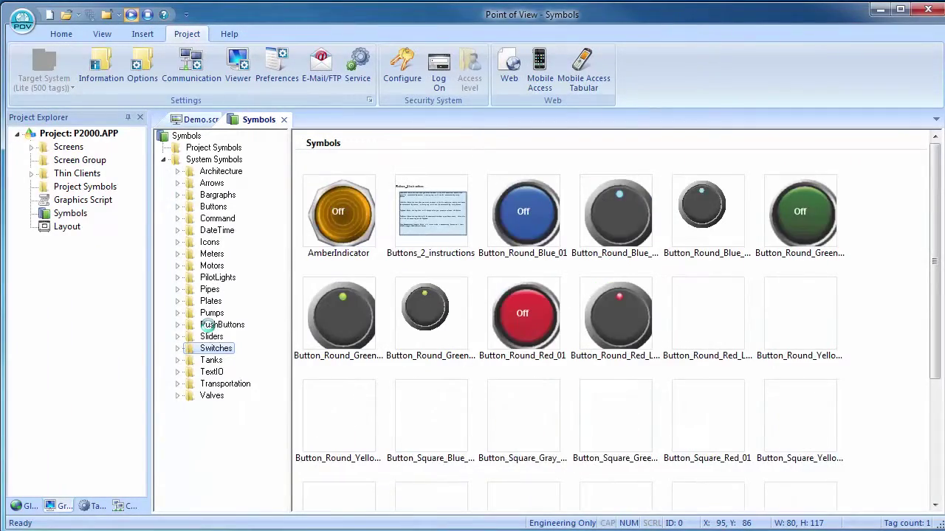
double_click(616, 324)
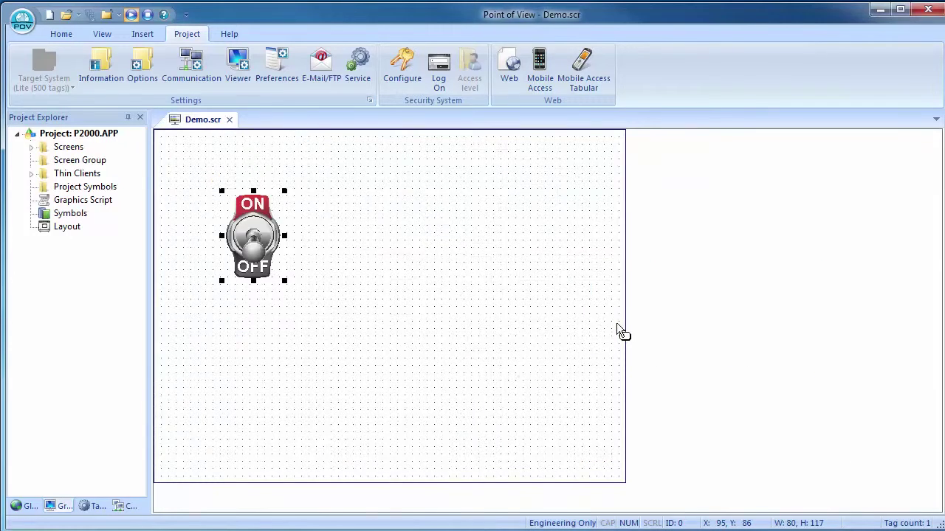
left_click(394, 211)
Step: Link the push button's TagCmd and TagState to P2000.Timer_Enable, replacing BlinkSlow
double_click(426, 266)
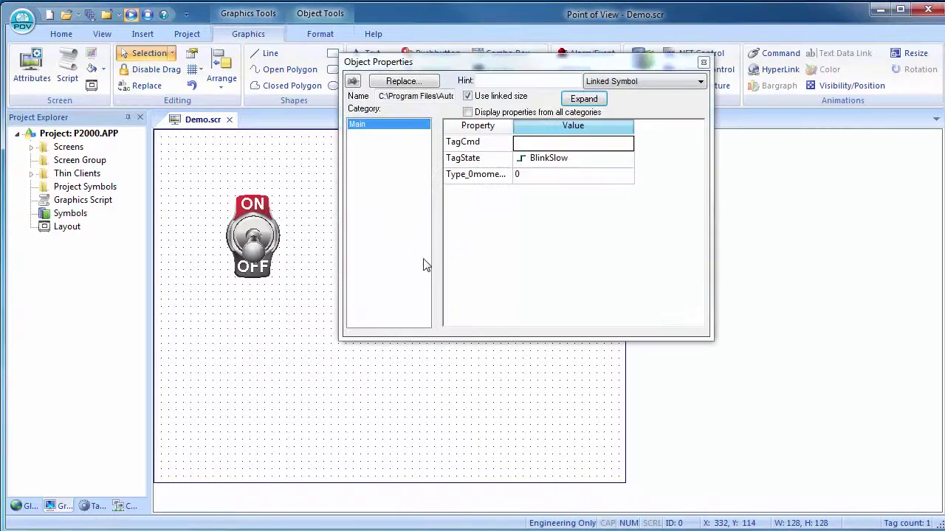
double_click(550, 144)
left_click(401, 66)
type("timer")
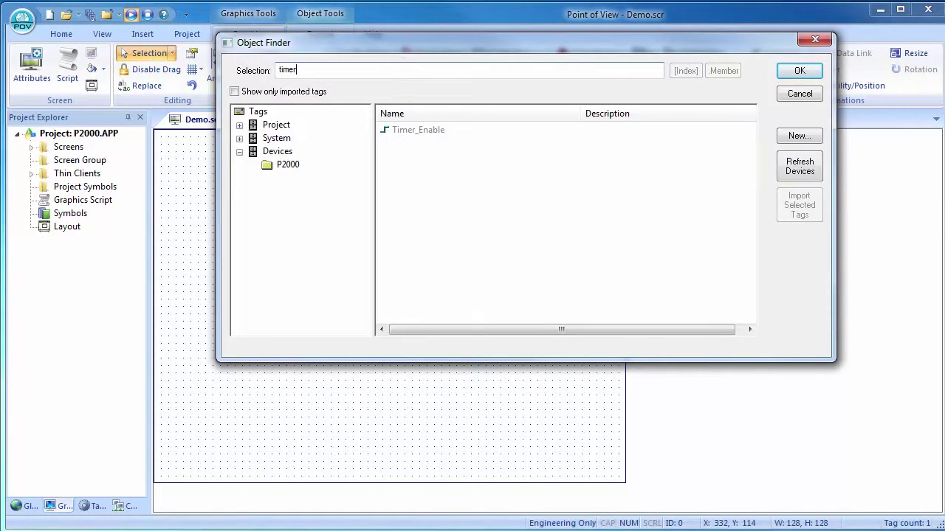
double_click(418, 130)
double_click(553, 158)
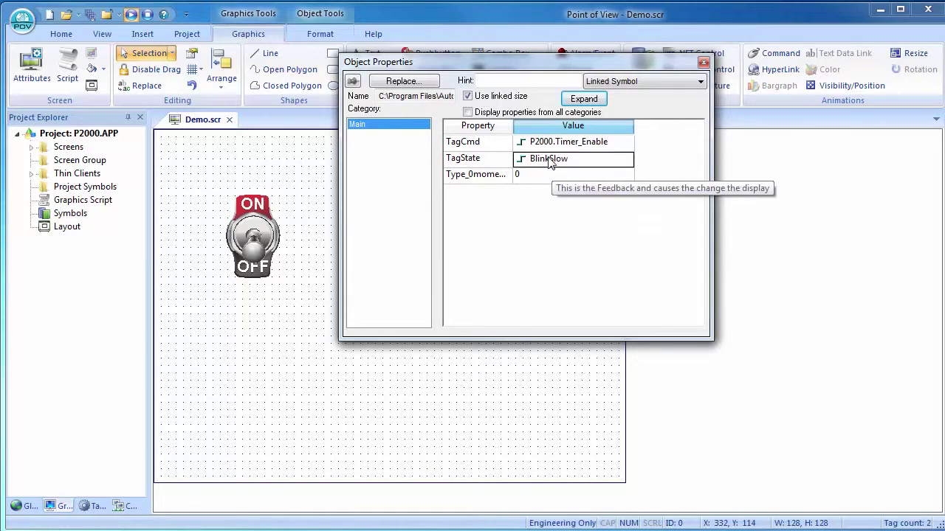
left_click_drag(580, 161, 500, 156)
type("P2000.Timer_Enable")
left_click(702, 62)
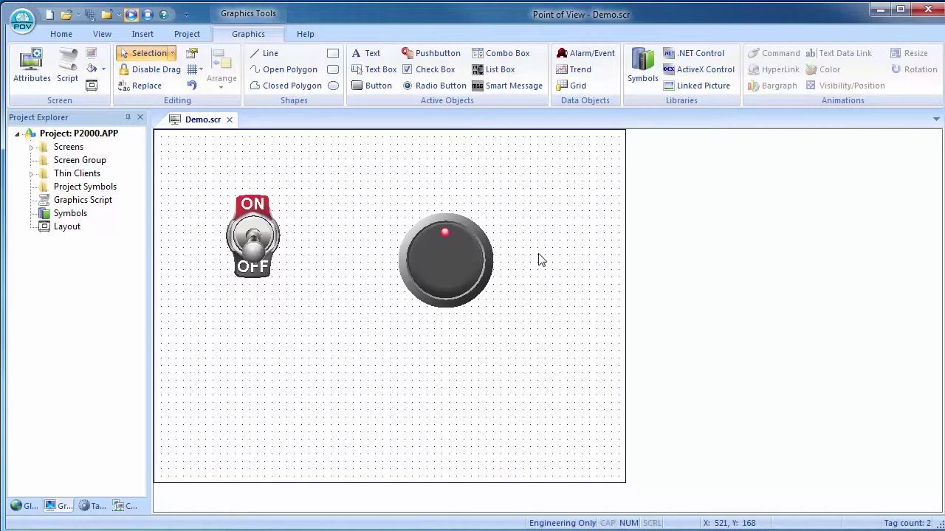
Step: Draw a display-only text box under the knob showing 250ms_Timer.Current, then save Demo.scr
left_click(366, 69)
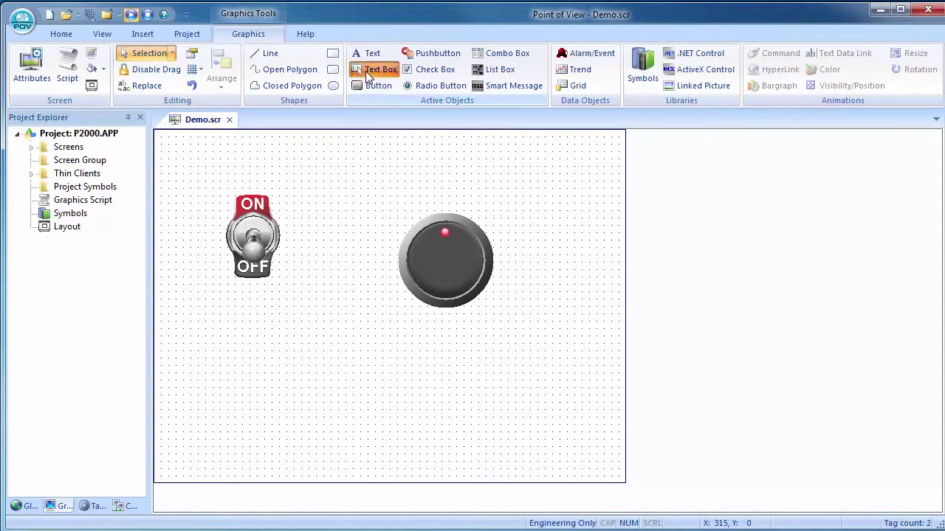
left_click_drag(381, 313, 535, 360)
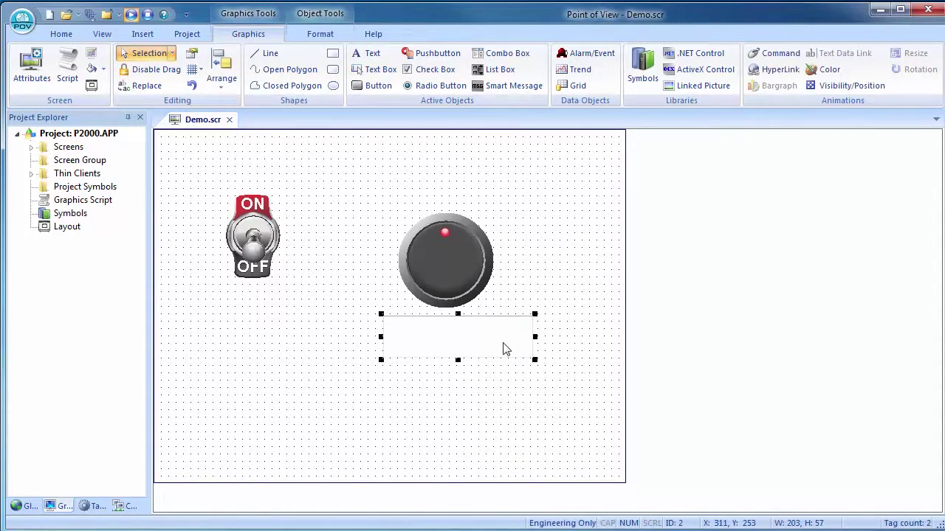
double_click(505, 338)
left_click(697, 100)
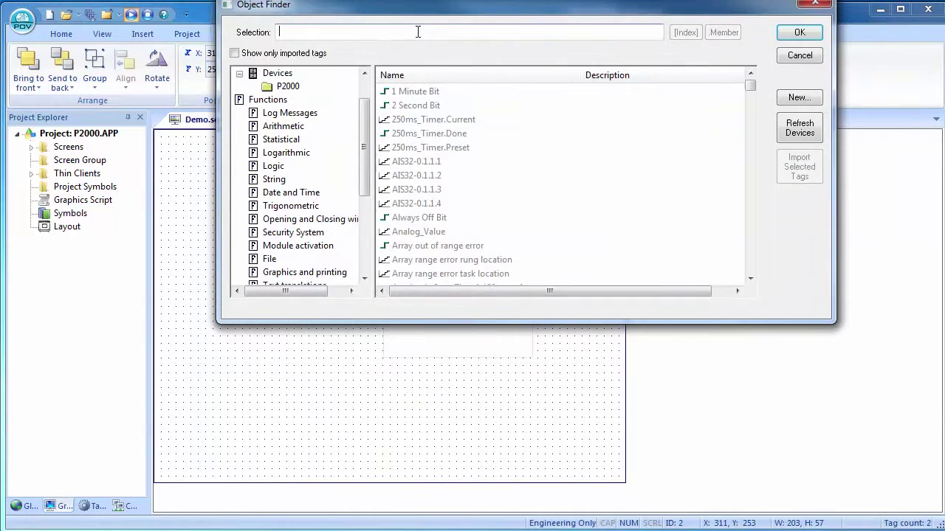
type("250")
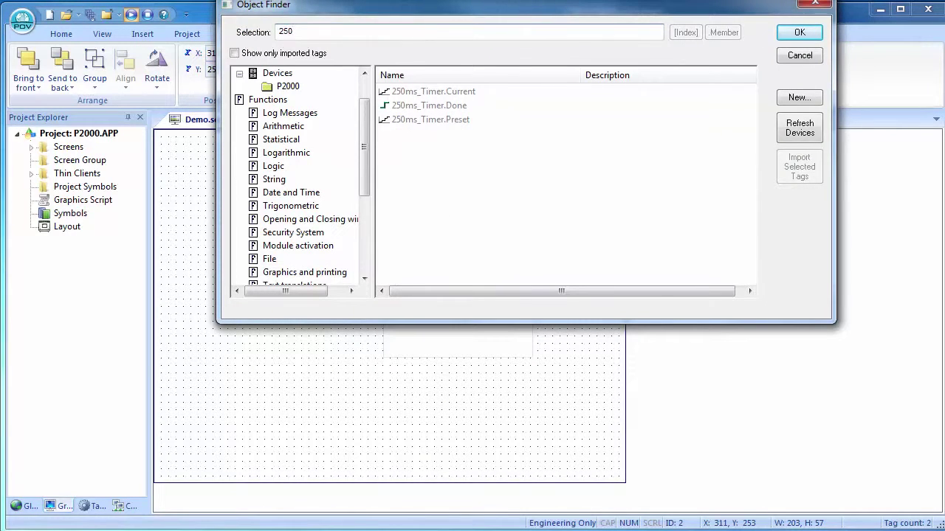
double_click(433, 94)
left_click(540, 120)
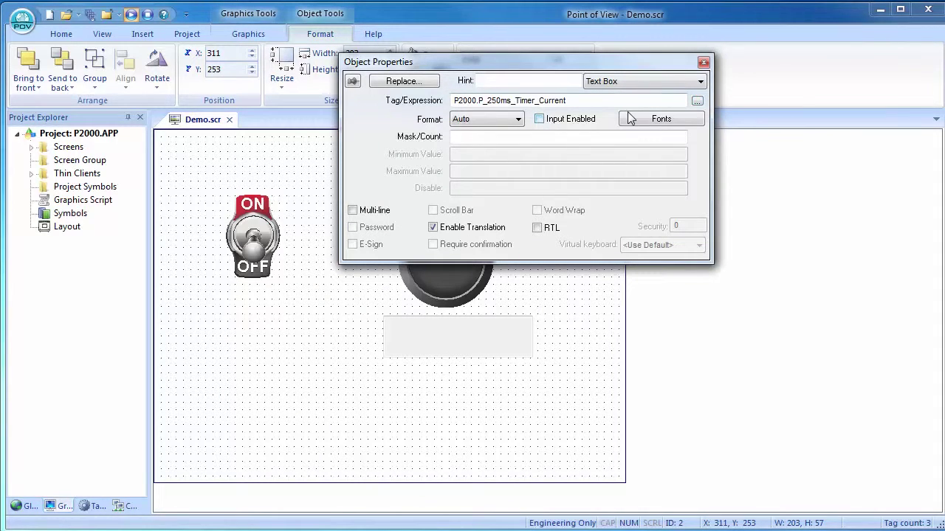
left_click(702, 63)
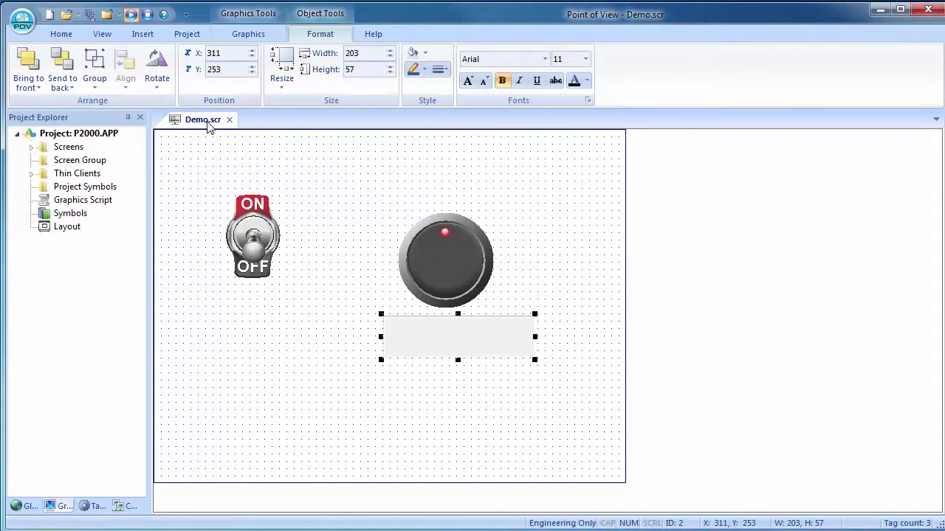
right_click(210, 123)
left_click(236, 134)
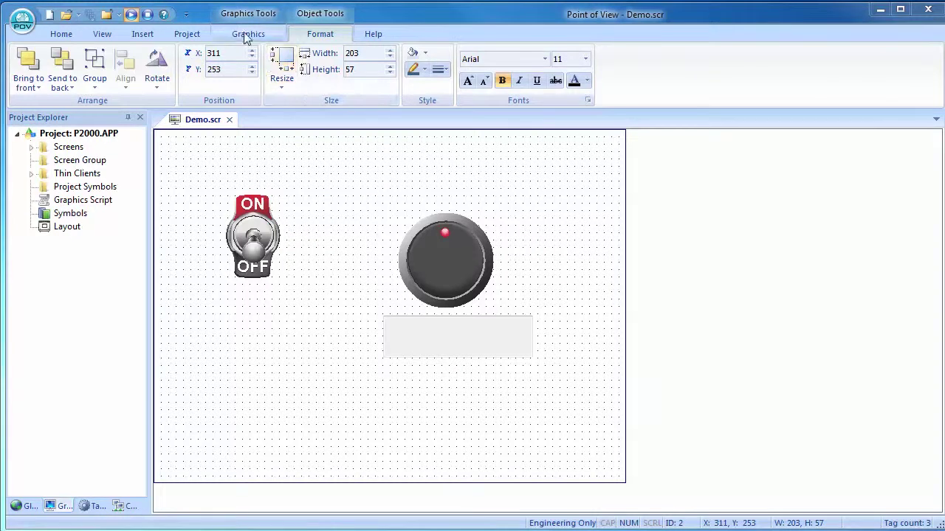
Step: Draw a new text box to the left of the timer display
left_click(248, 34)
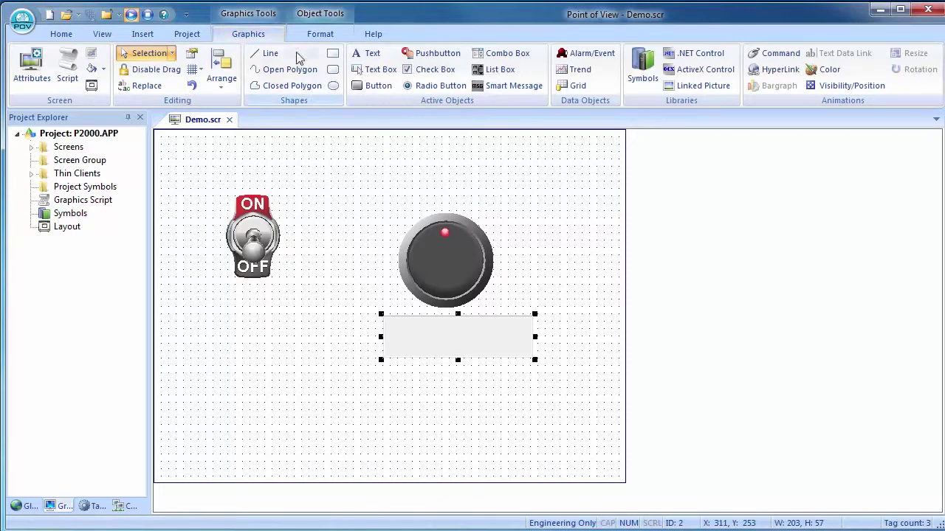
left_click(377, 68)
left_click_drag(211, 318, 343, 364)
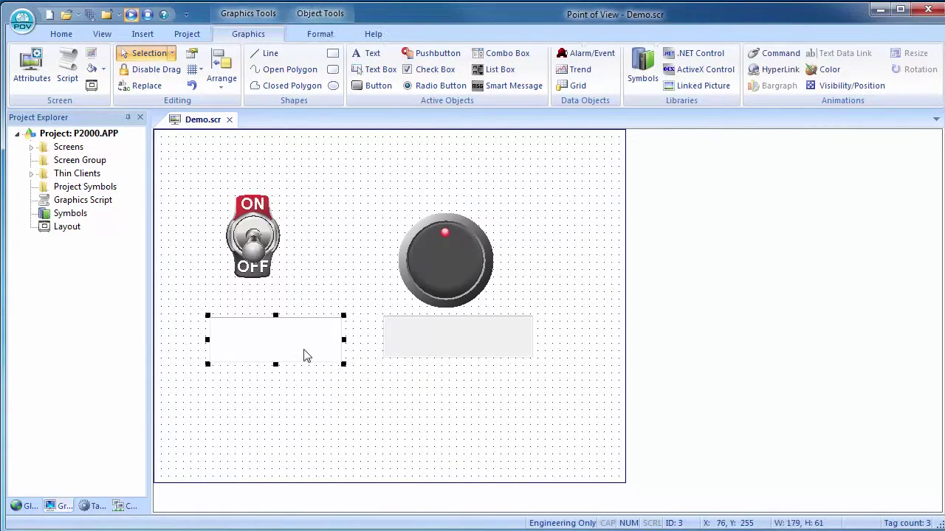
double_click(305, 355)
Step: Link the text box to P2000.Numeric_Value with Input Enabled left checked
left_click(697, 102)
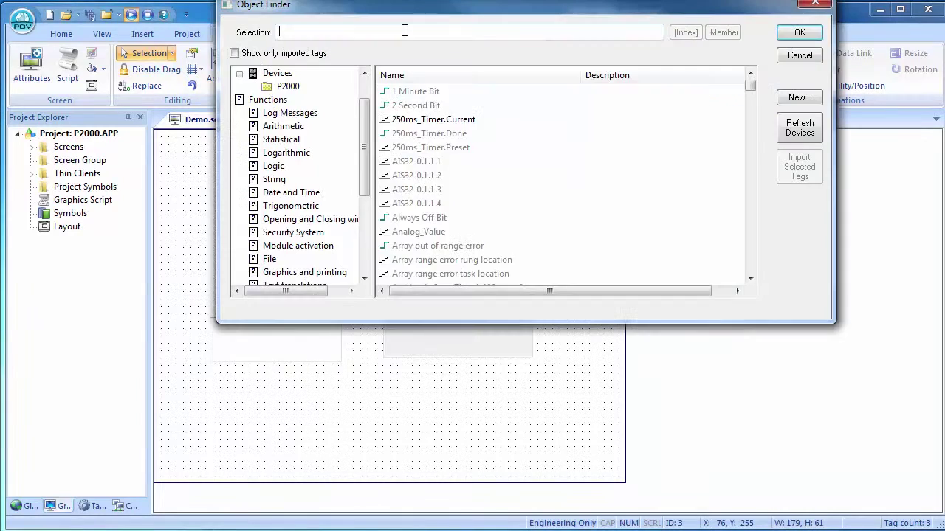
type("num")
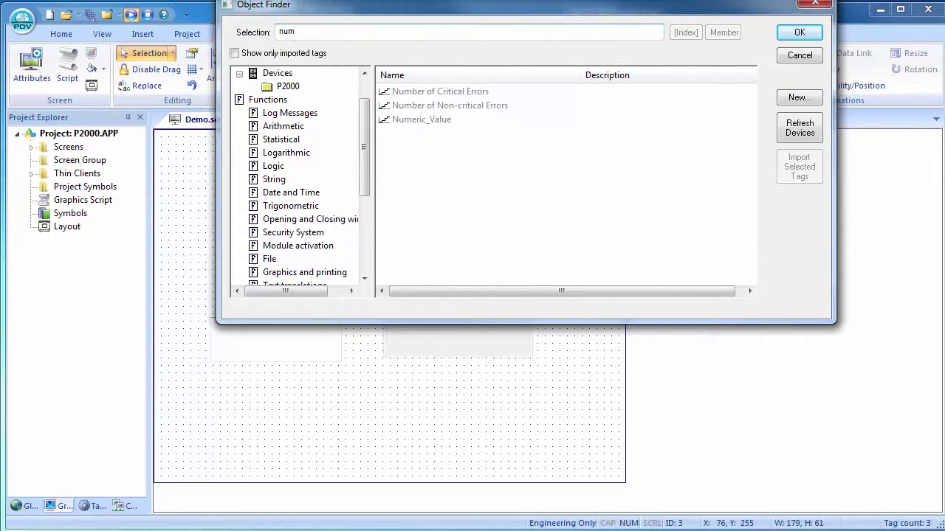
double_click(425, 120)
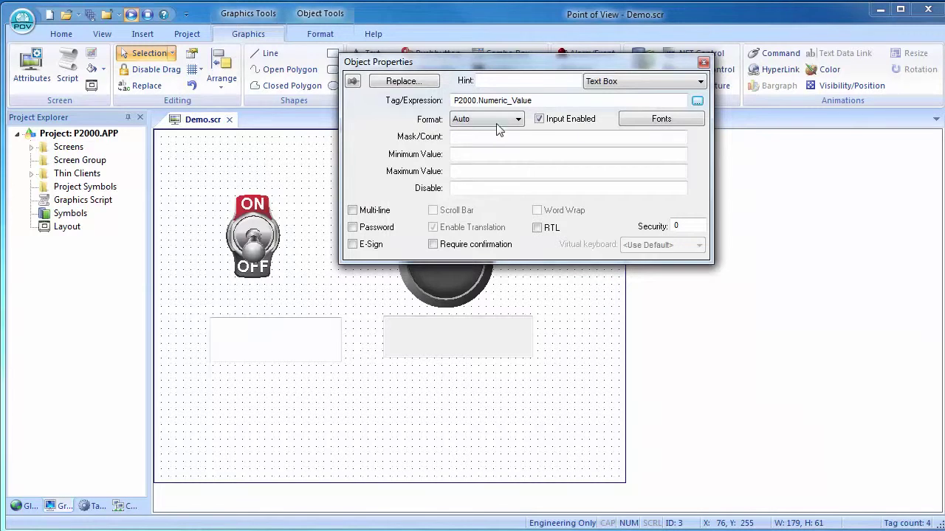
left_click(539, 120)
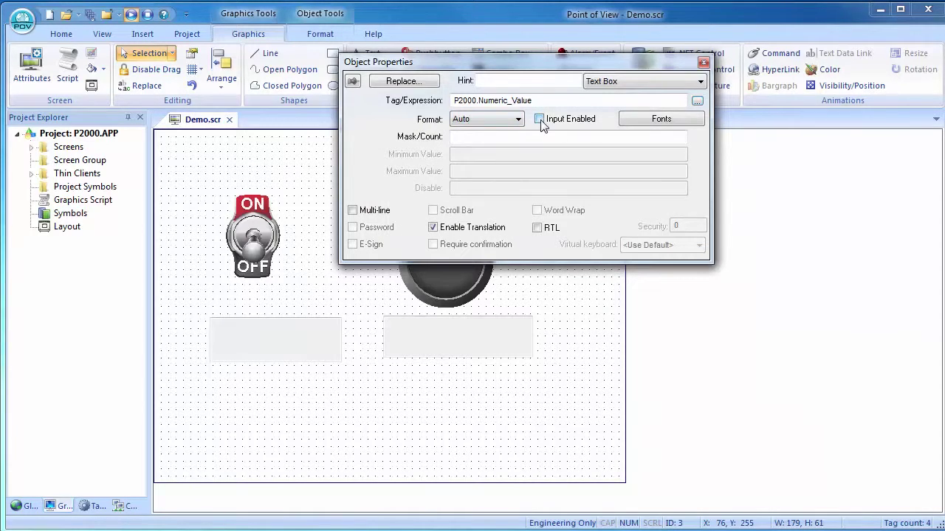
left_click(540, 121)
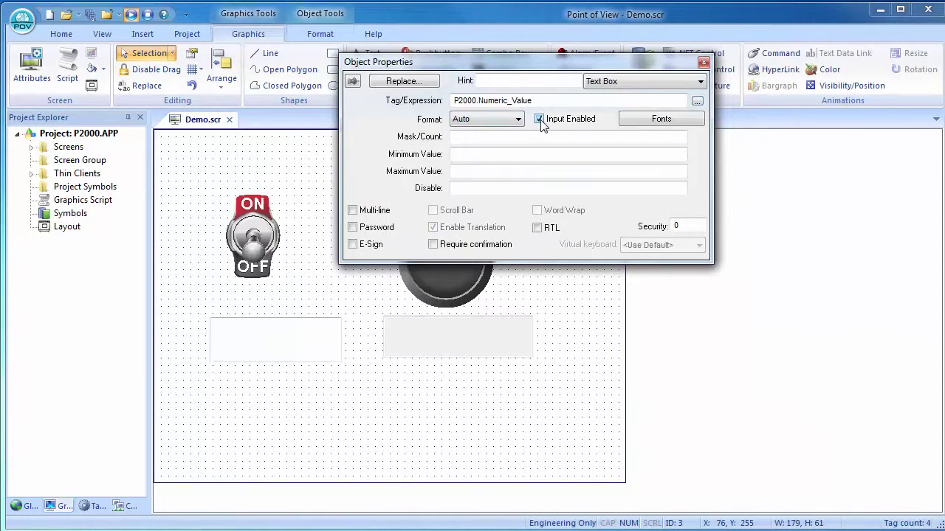
left_click(703, 63)
key("Escape")
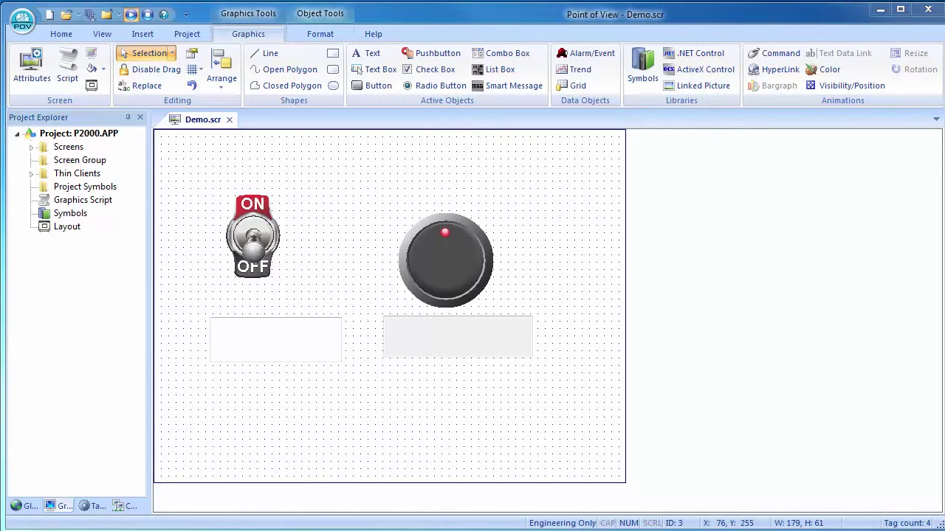
double_click(57, 215)
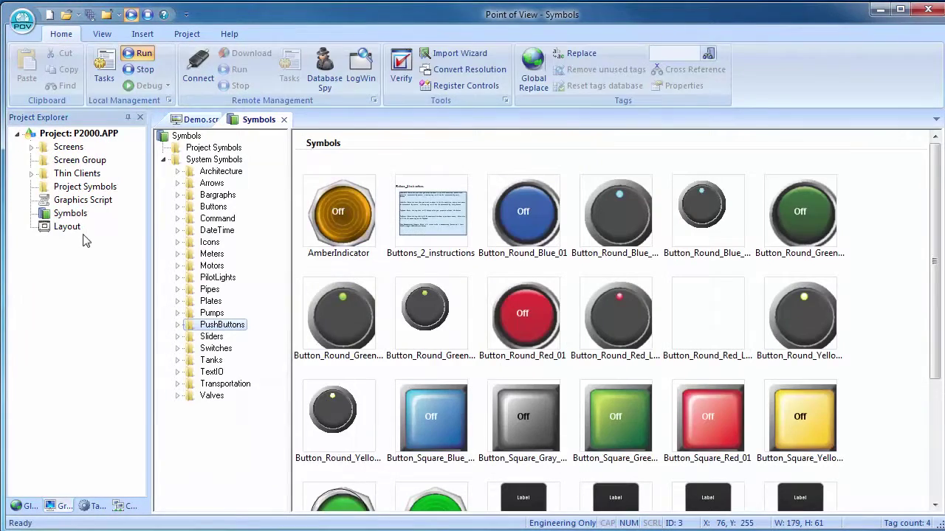
Step: Place the PL_Red_01 pilot light below the numeric box with TagState set to OVEN_CONTROL
double_click(220, 278)
double_click(418, 422)
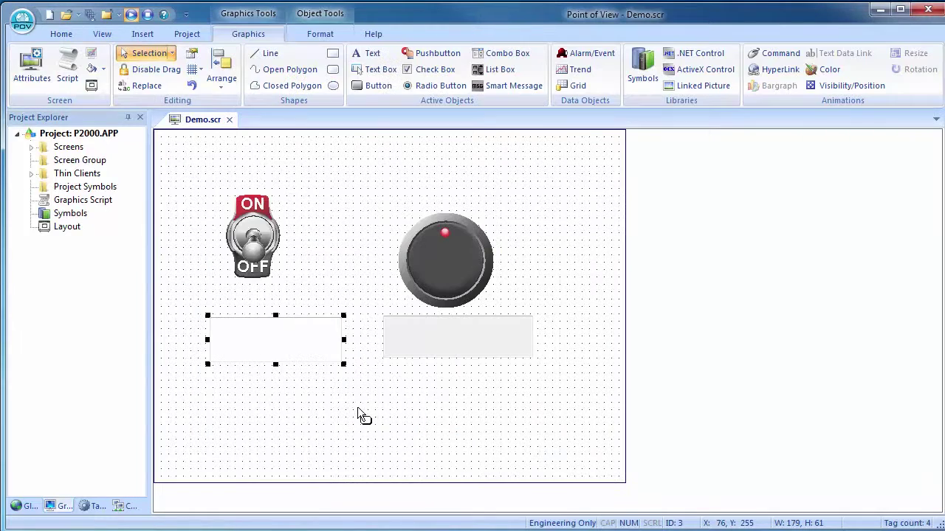
left_click(275, 418)
double_click(534, 148)
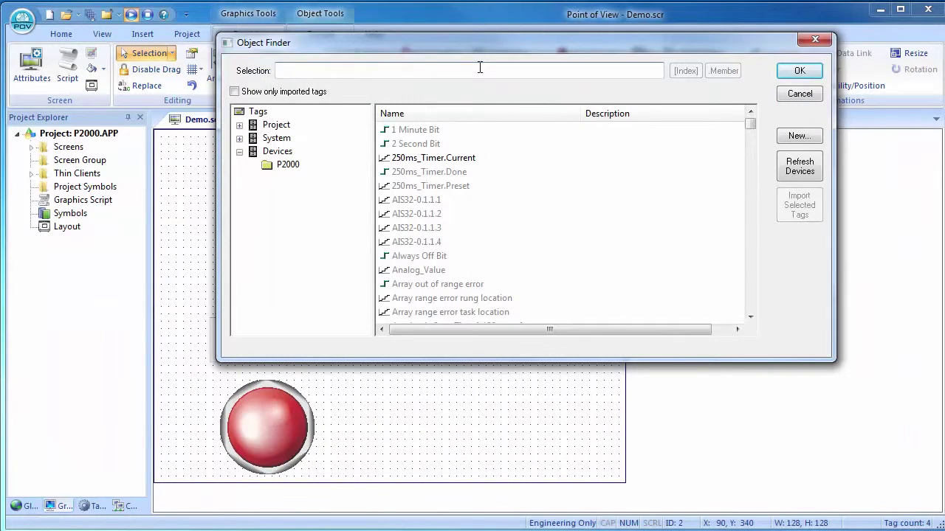
type("oven")
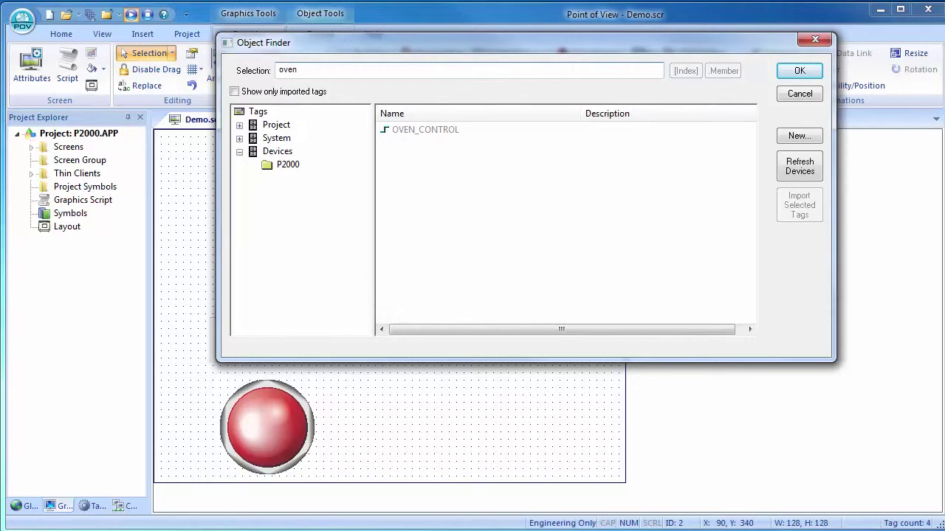
double_click(427, 131)
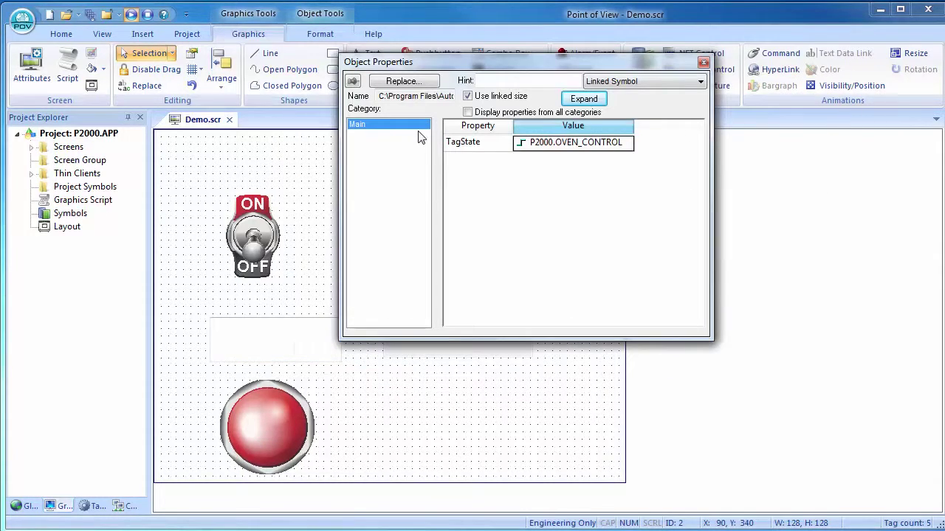
left_click(703, 63)
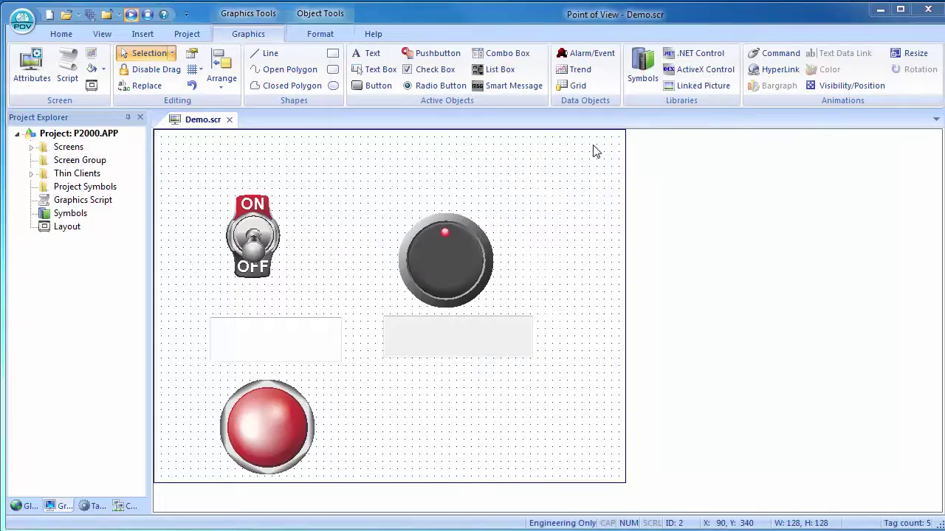
right_click(199, 124)
Step: Save and run Demo.scr, then enter 1235 in the numeric box to light the pilot light
left_click(212, 141)
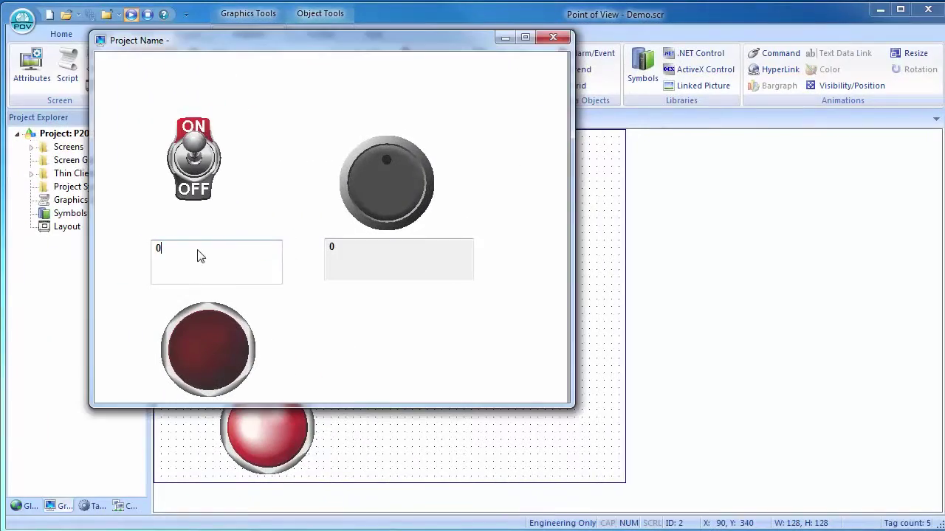
left_click_drag(200, 255, 145, 255)
type("1235")
key("Return")
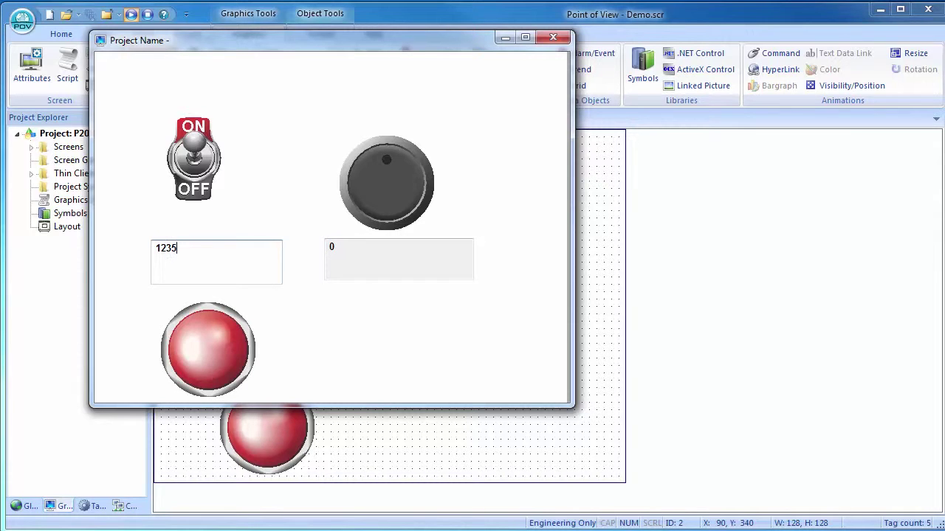